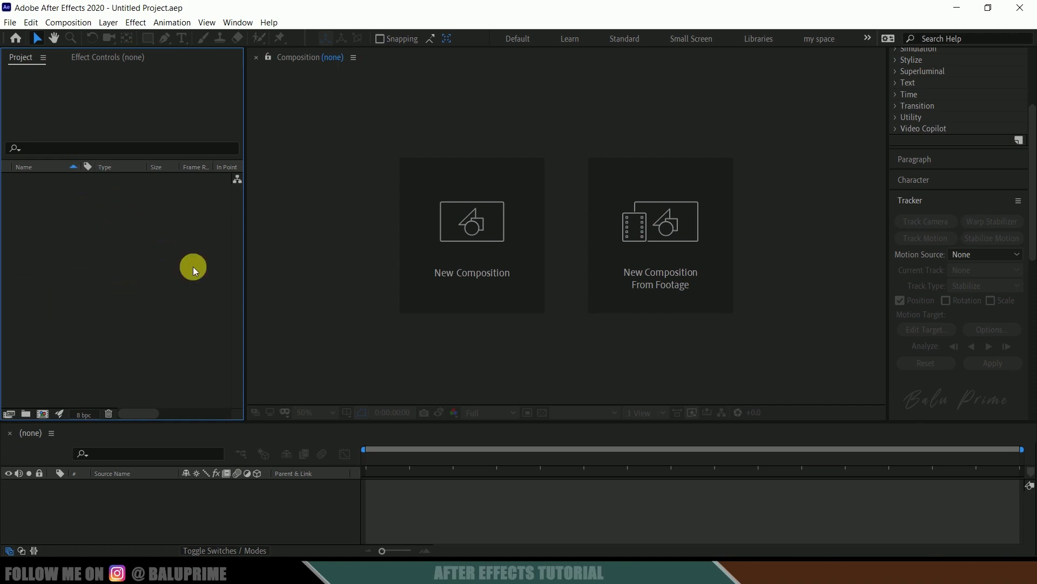
Import footage.mp4 into the project.
right_click(67, 238)
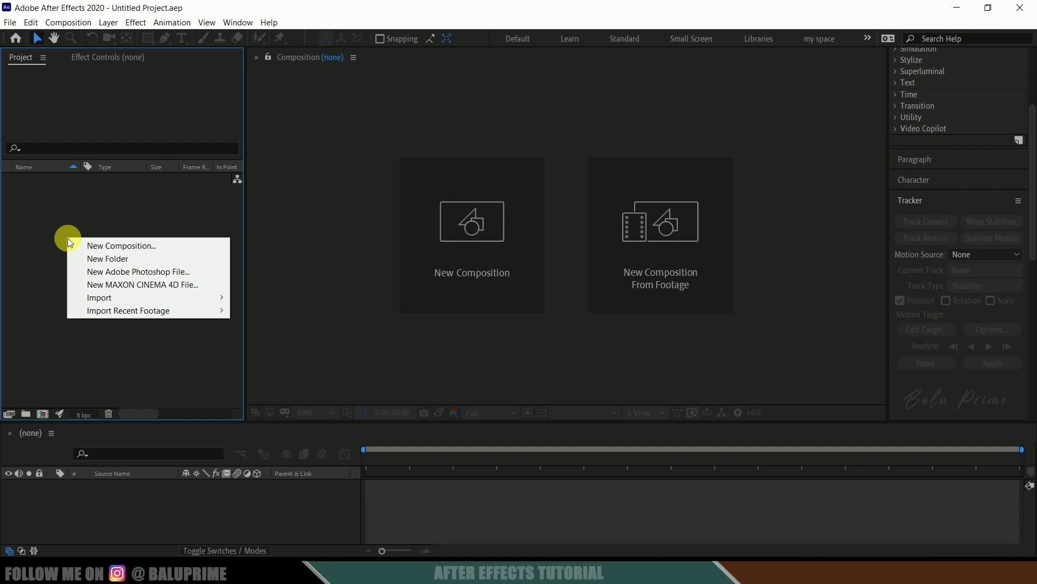
mouse_move(134, 297)
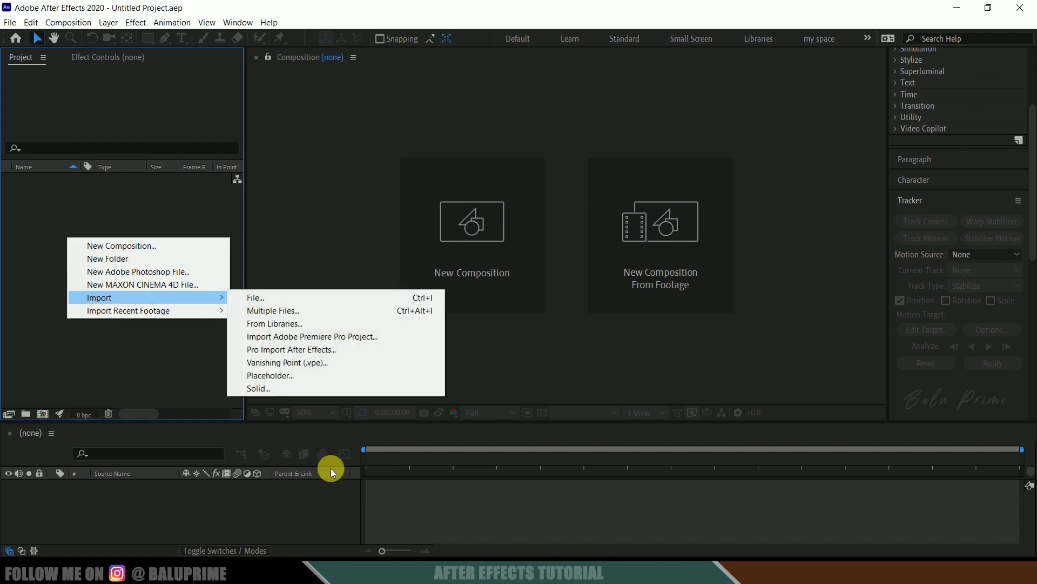
click(257, 298)
drag(550, 168, 51, 280)
Create a composition named footage from footage.mp4.
click(107, 239)
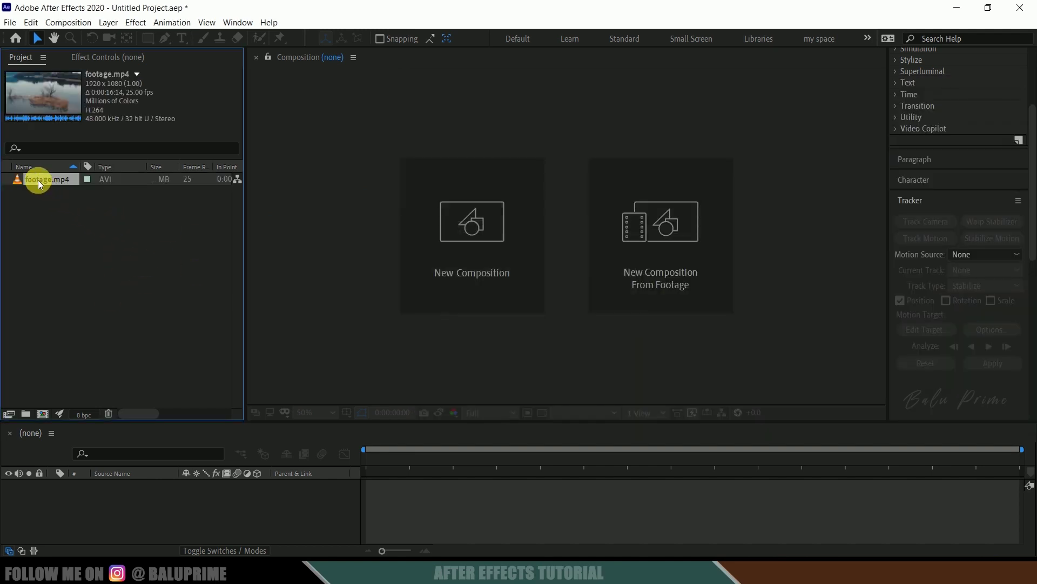
drag(37, 180, 40, 365)
drag(40, 408, 41, 414)
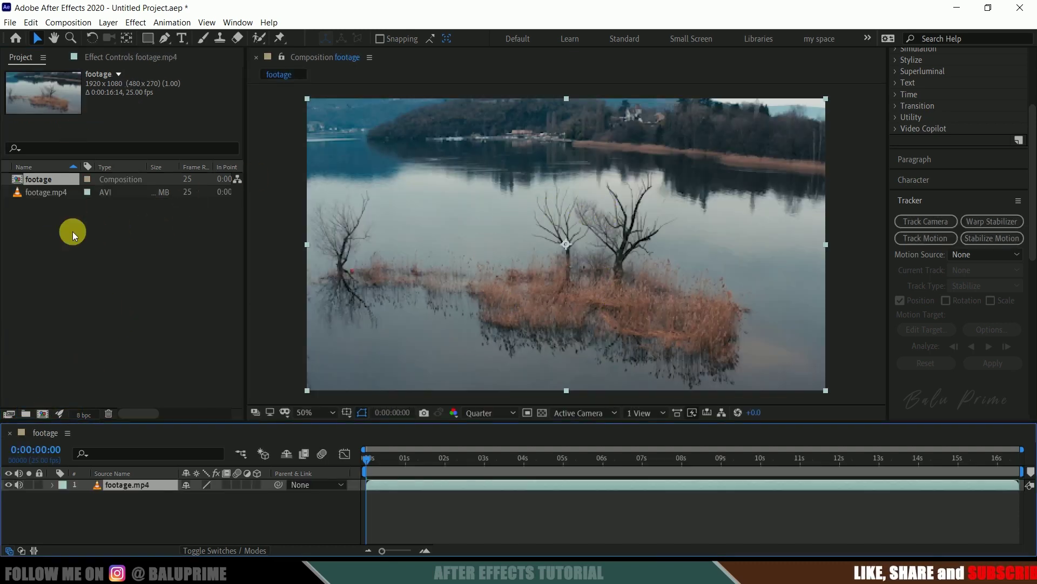
Mute the clip's audio and preview the footage.
click(21, 486)
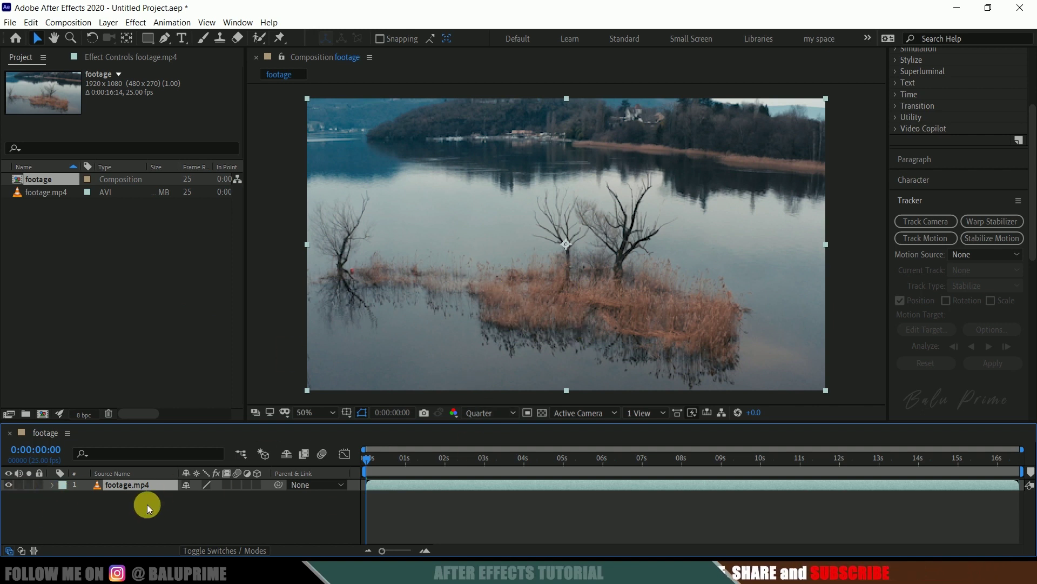
key(space)
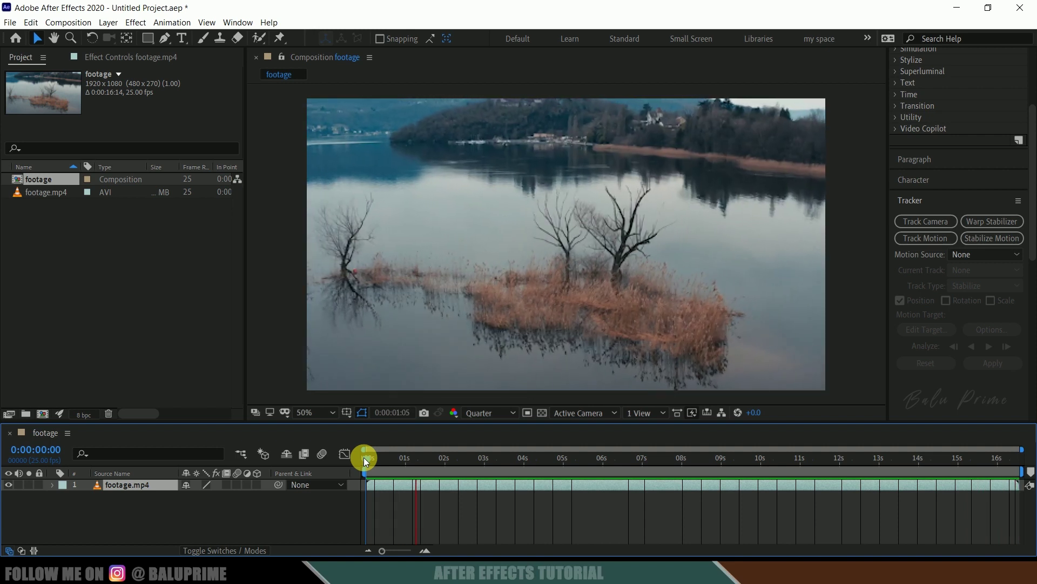
key(space)
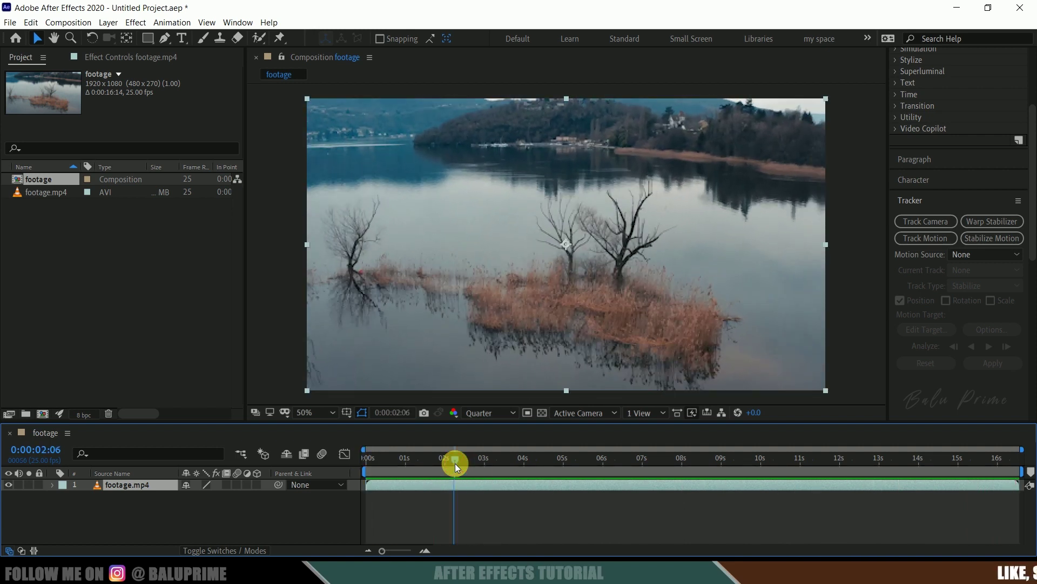
Trim the composition to the work area ending at ten seconds (0:00:10:02).
drag(511, 469, 762, 468)
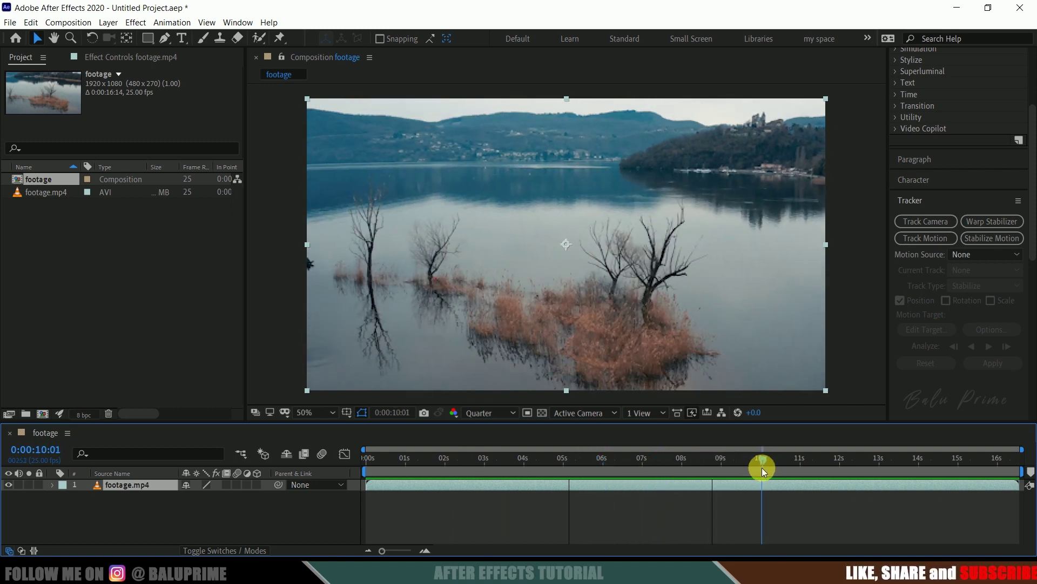
key(n)
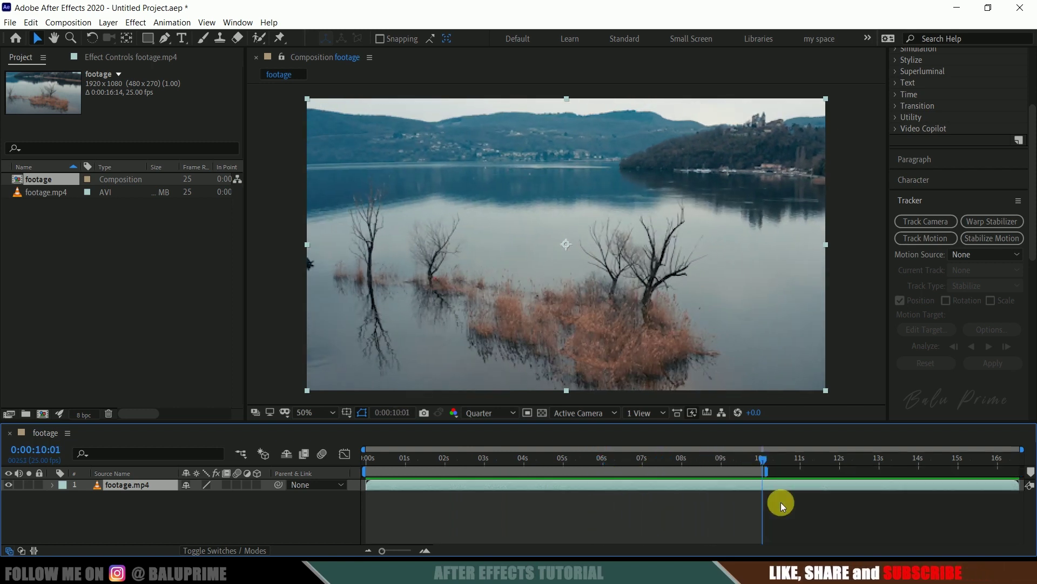
right_click(665, 470)
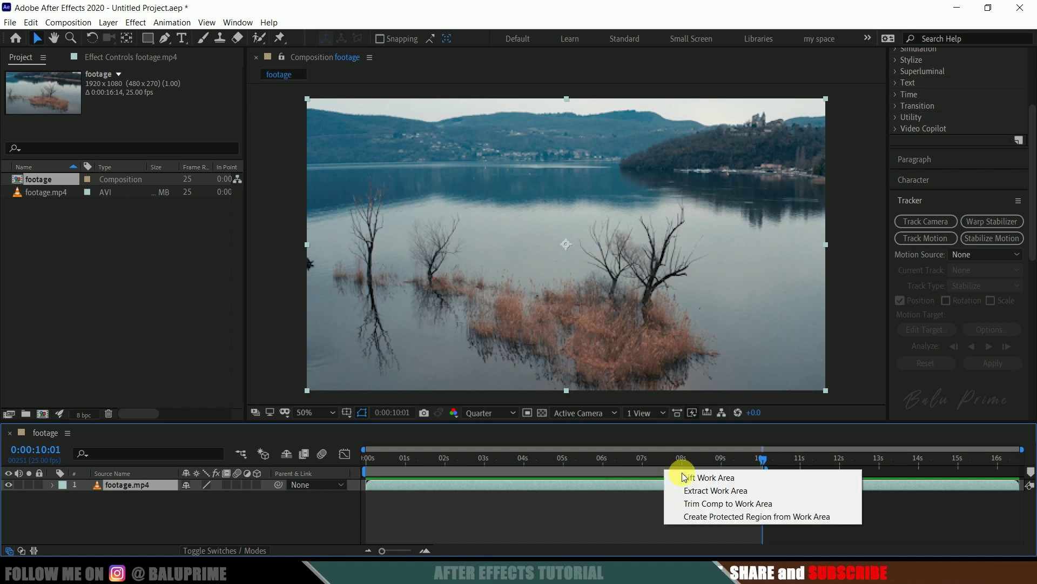
click(720, 502)
drag(1012, 463, 343, 455)
Select the footage.mp4 layer and apply Track Camera to solve the lake shot.
click(457, 501)
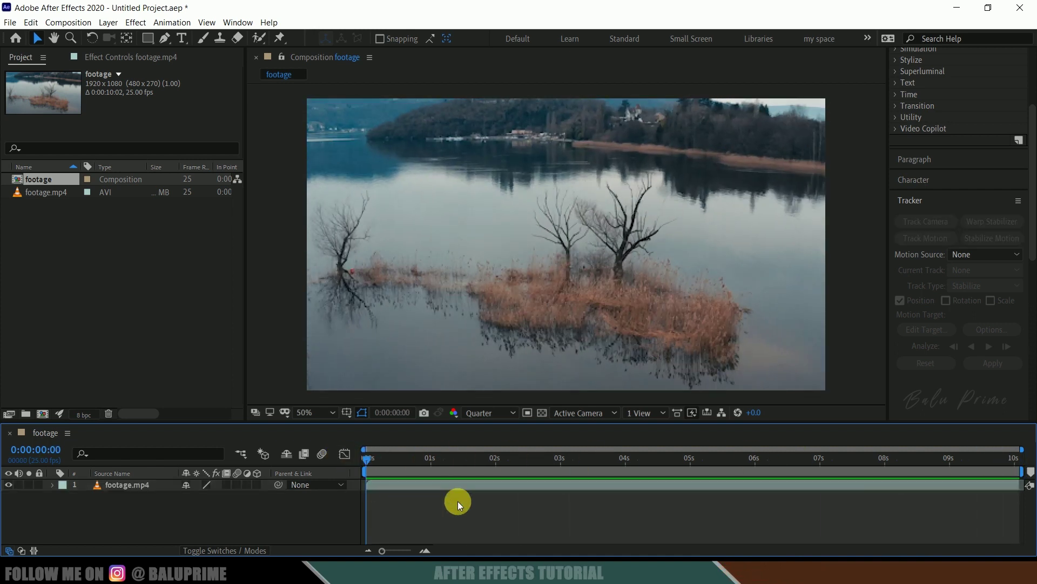
click(130, 484)
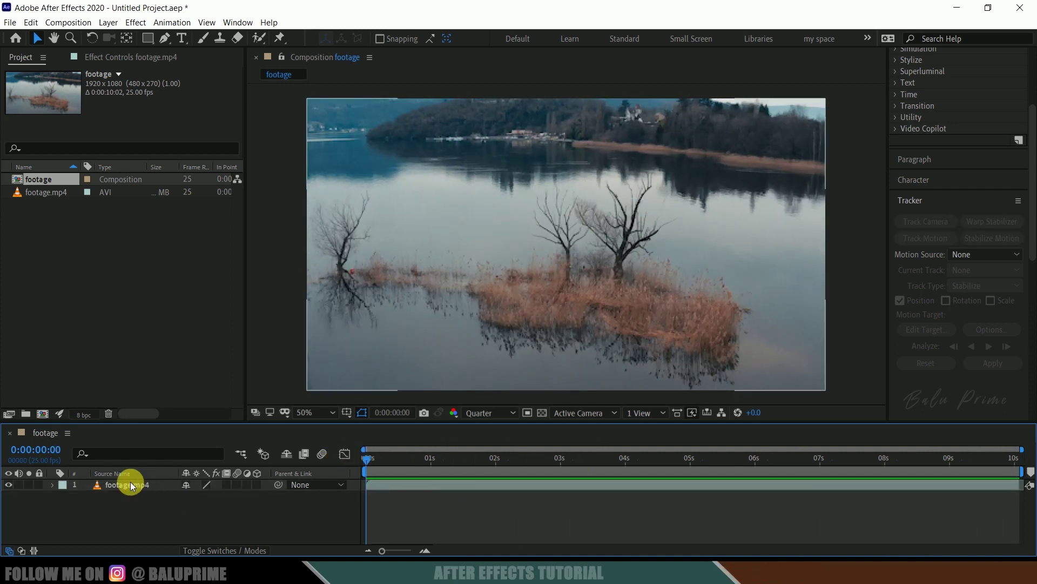
click(562, 505)
click(528, 481)
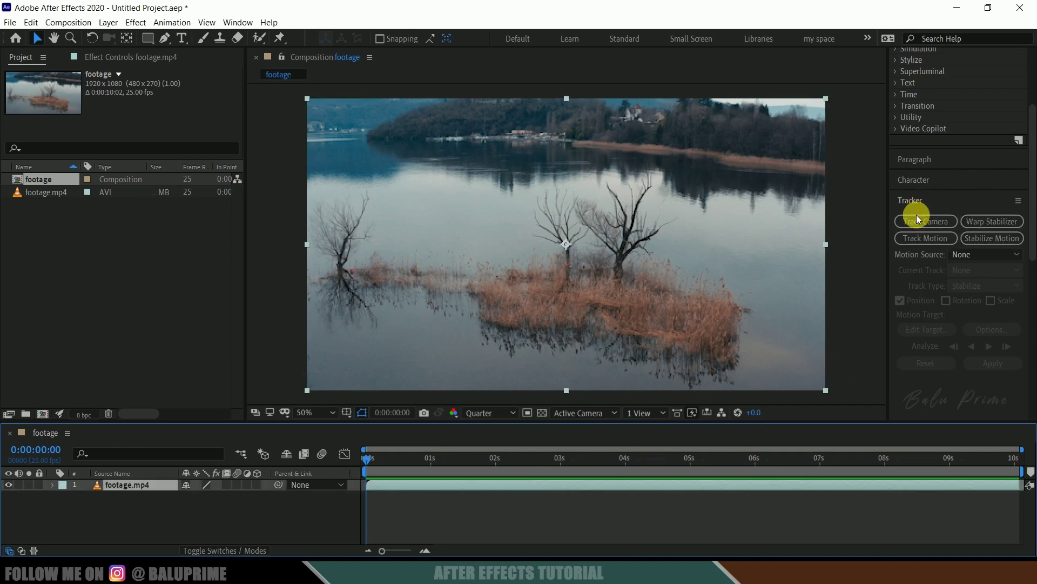
click(243, 23)
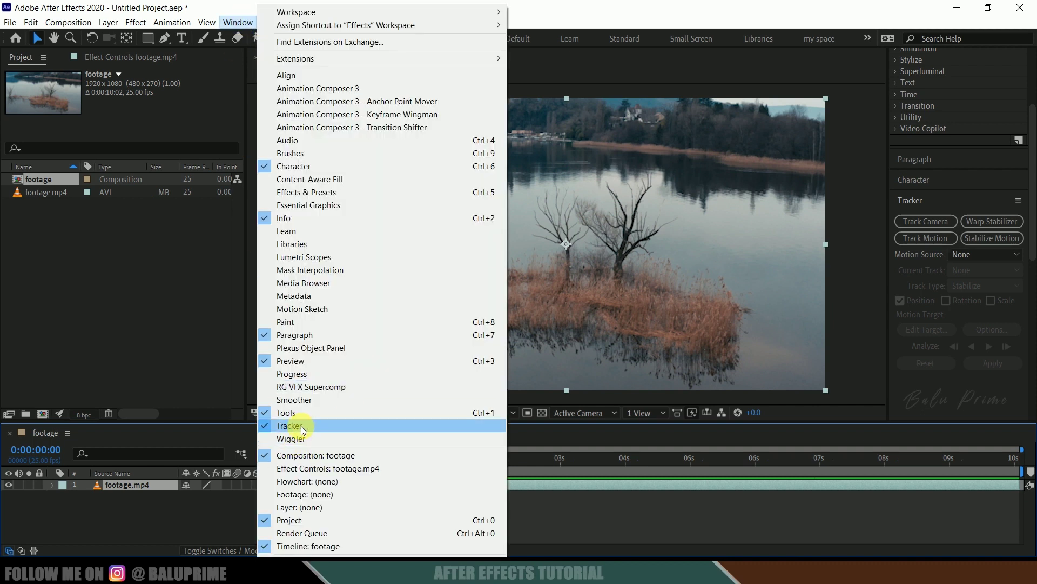
click(550, 504)
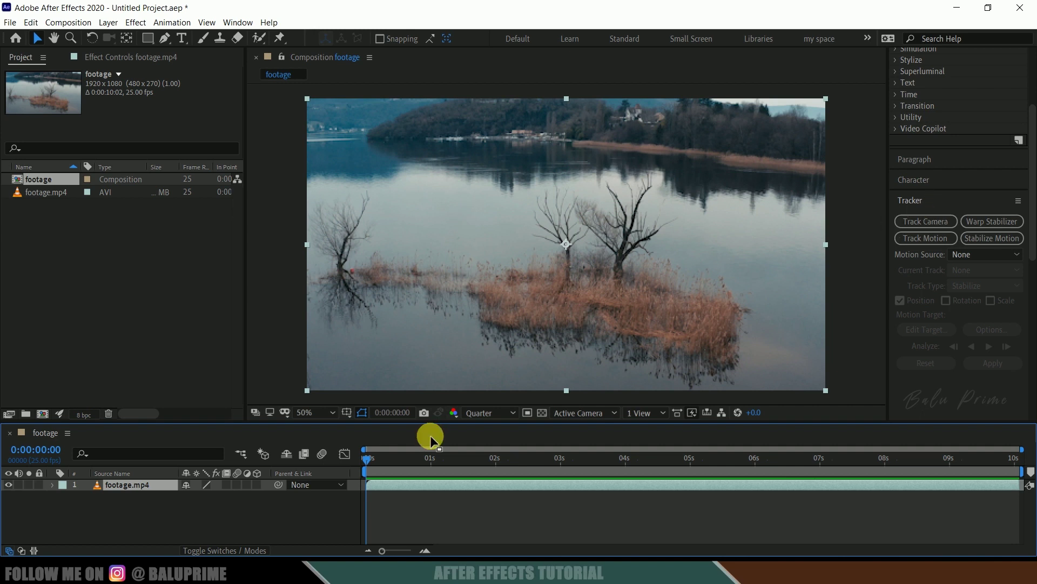
drag(367, 460, 355, 498)
click(919, 226)
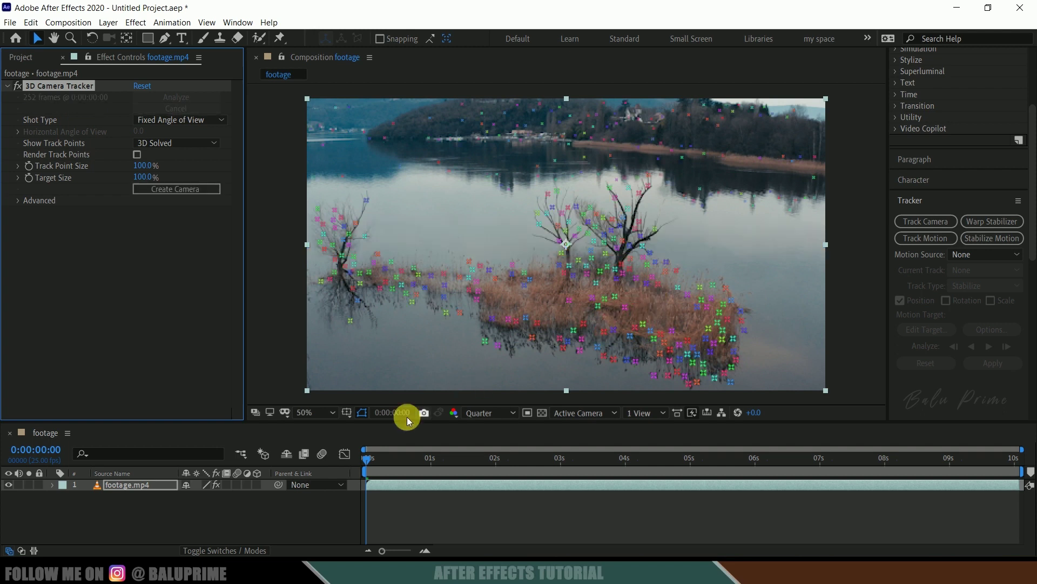
Lasso track points on the reeds left of the island and create a solid and camera.
mouse_move(372, 464)
mouse_down()
mouse_move(459, 463)
mouse_move(365, 463)
mouse_up()
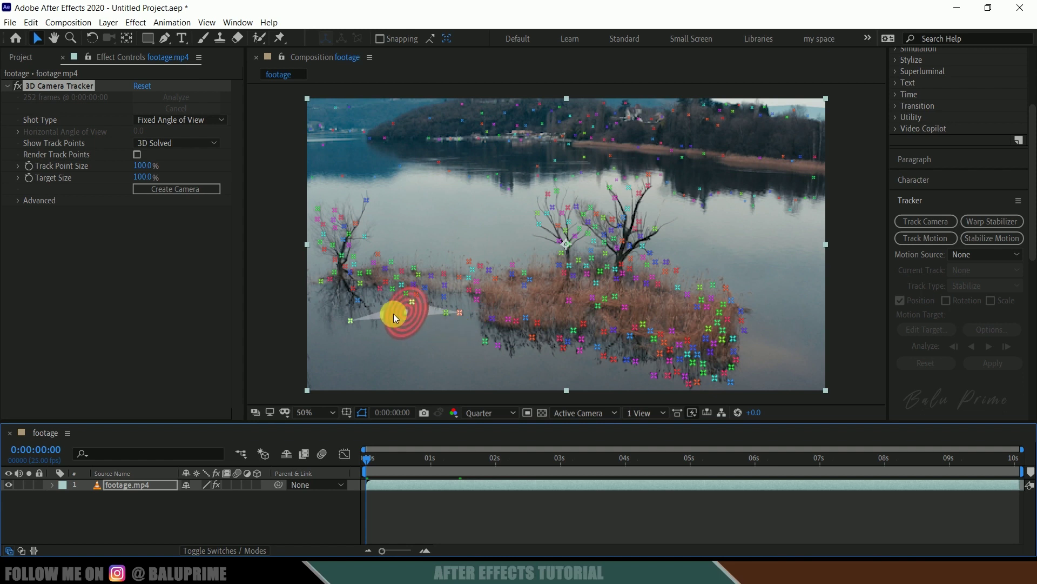
mouse_move(388, 294)
mouse_down()
mouse_move(431, 309)
mouse_move(488, 297)
mouse_move(495, 274)
mouse_move(472, 261)
mouse_move(375, 265)
mouse_move(376, 285)
mouse_move(395, 300)
mouse_up()
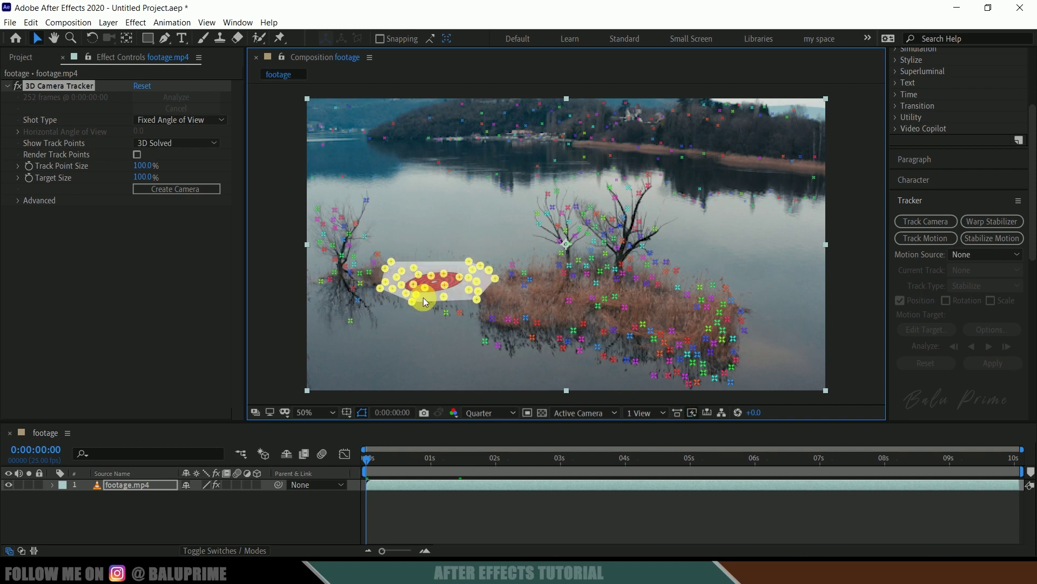
right_click(436, 287)
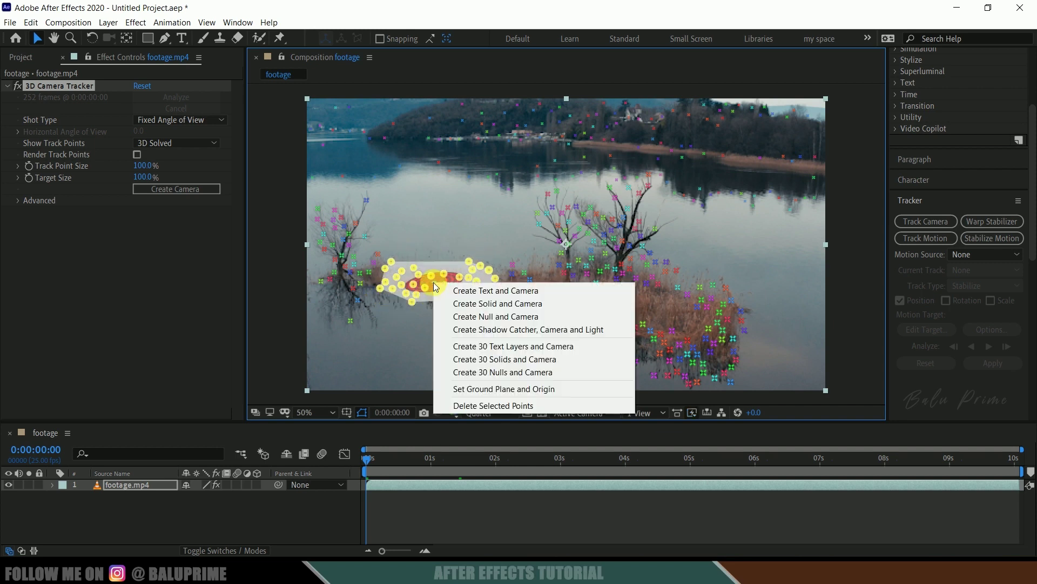
click(493, 305)
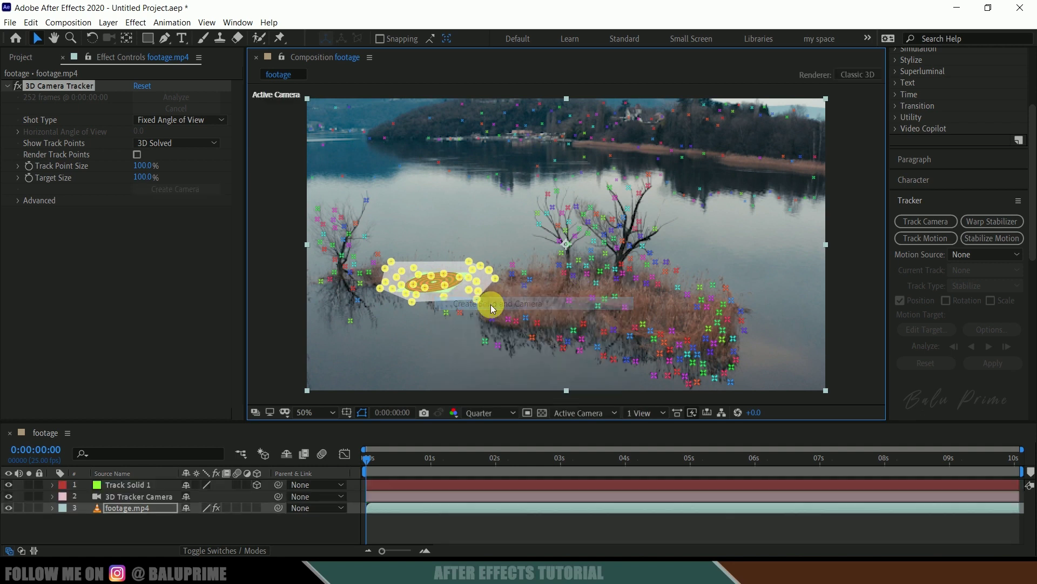
Scale Track Solid 1 up to 376%.
click(147, 491)
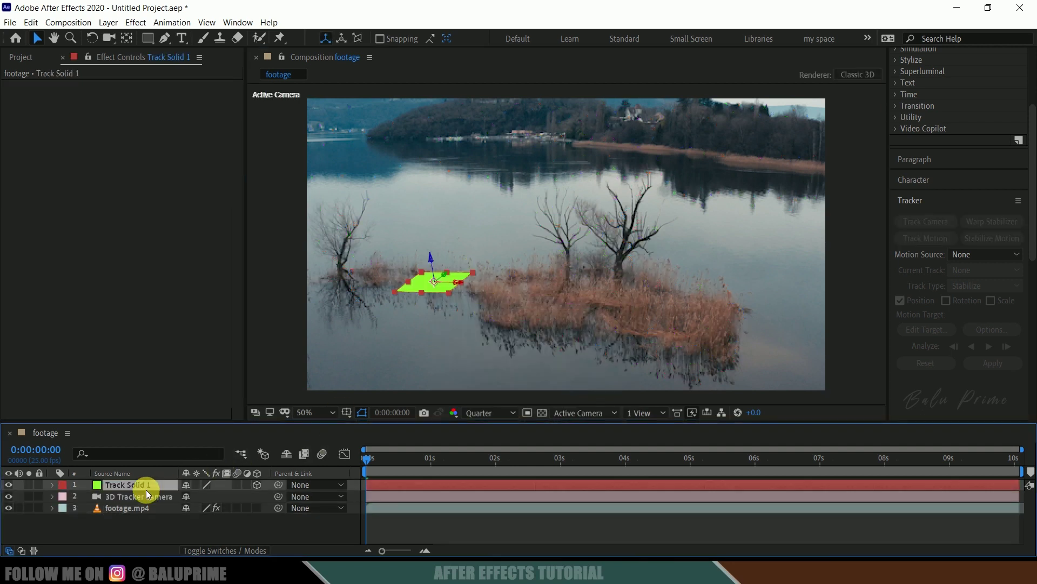
key(s)
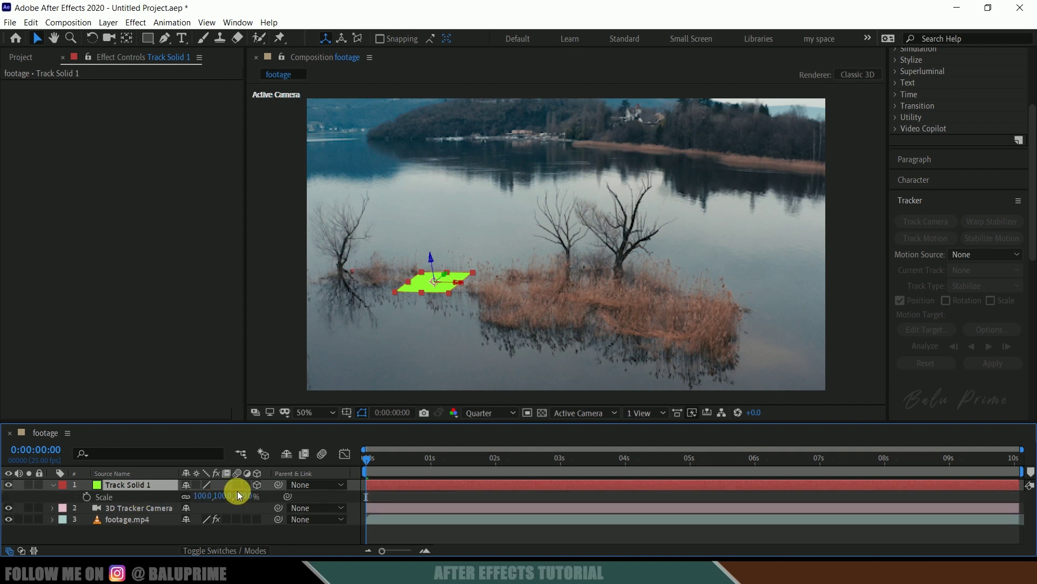
drag(246, 495, 472, 481)
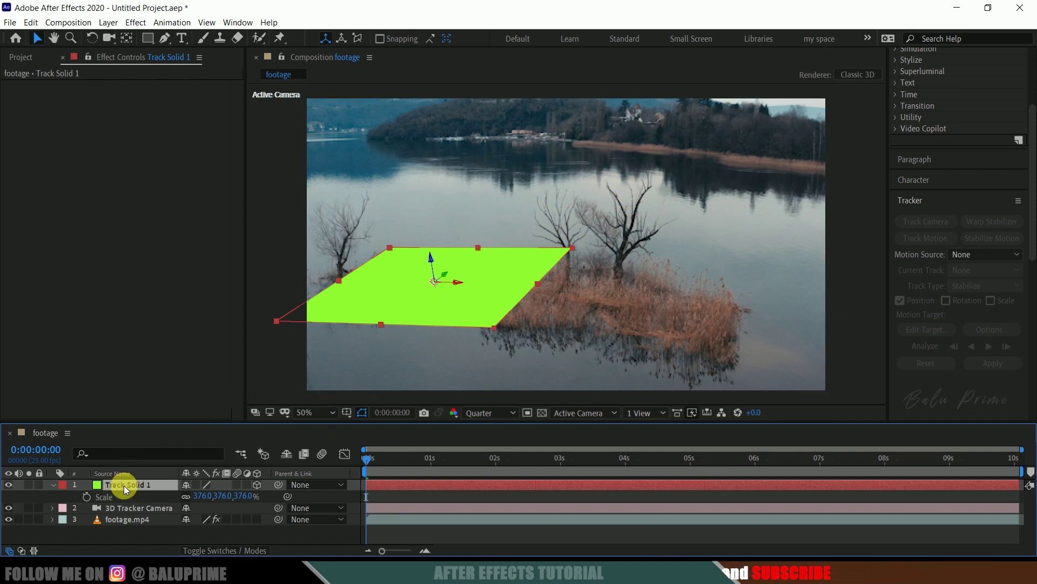
Tilt the solid to X Rotation -9° and Y Rotation -7°, then preview it.
key(r)
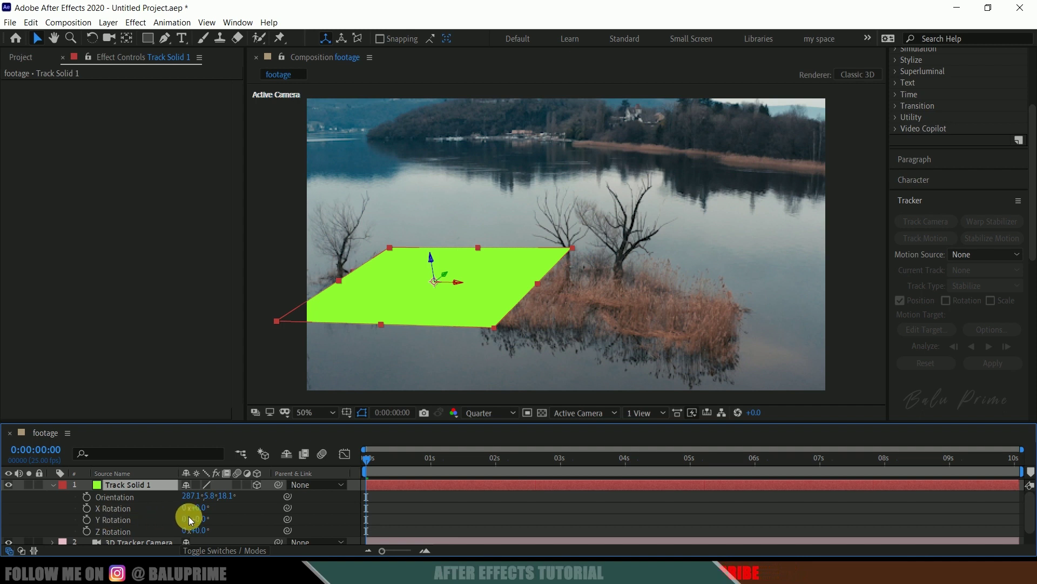
mouse_move(204, 519)
mouse_down()
mouse_move(206, 530)
mouse_move(202, 514)
mouse_up()
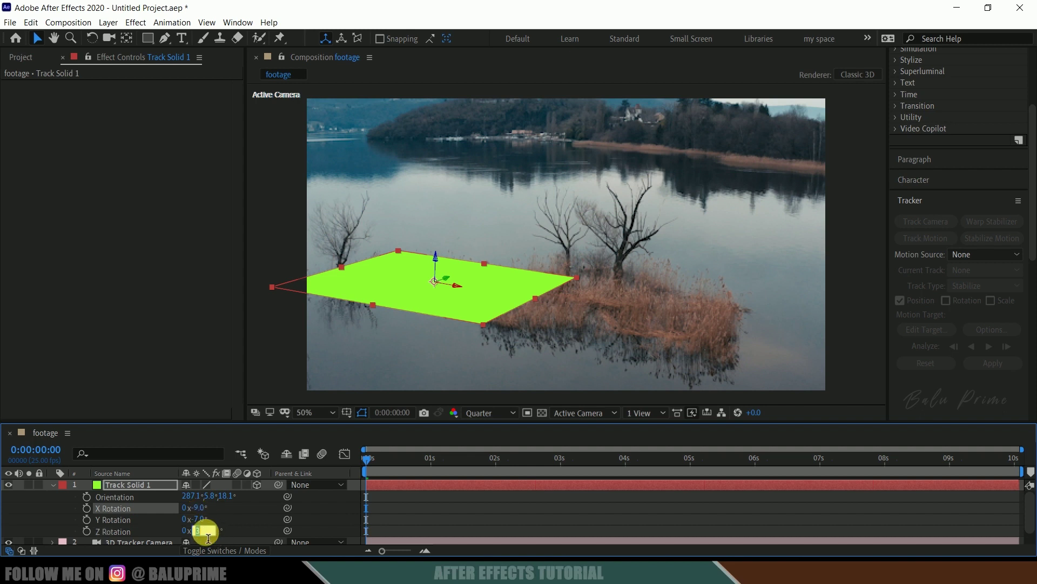
key(Return)
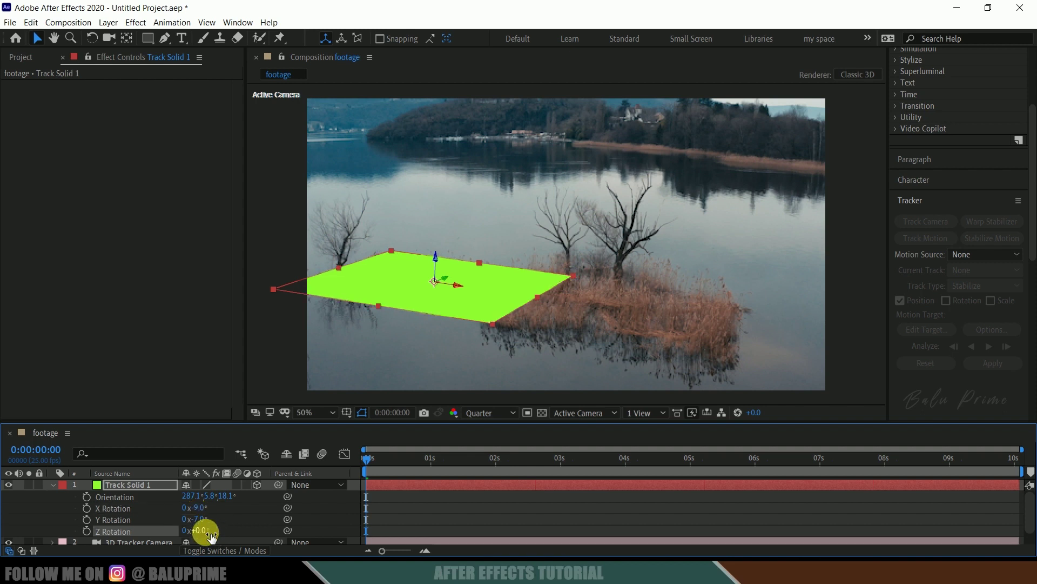
key(space)
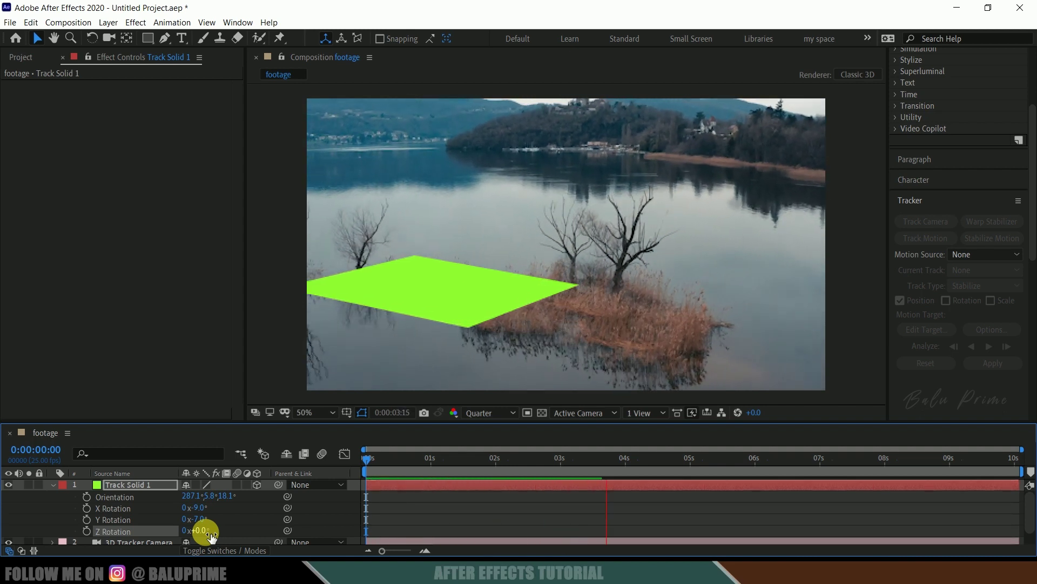
click(131, 488)
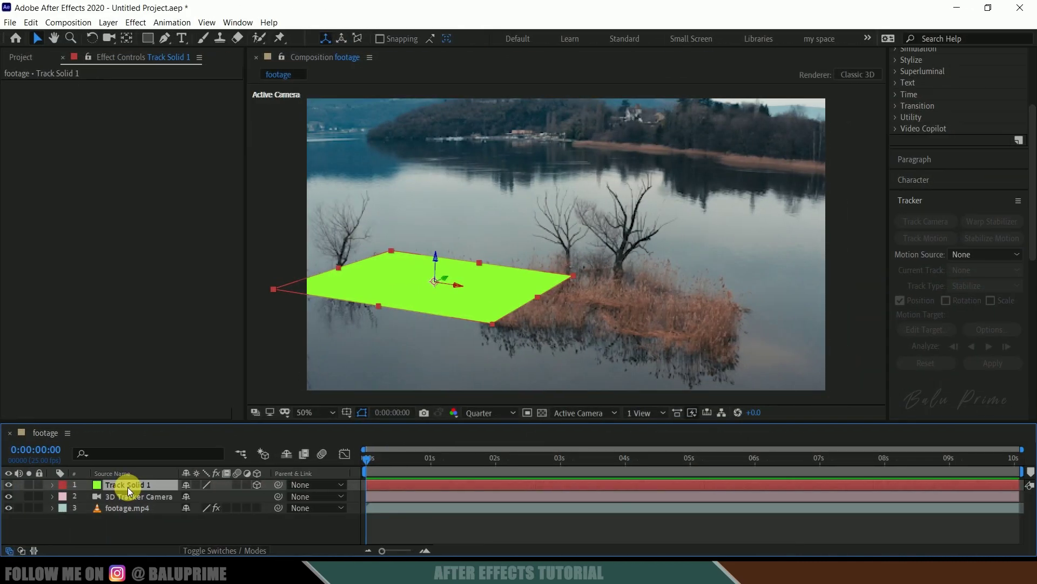
click(146, 521)
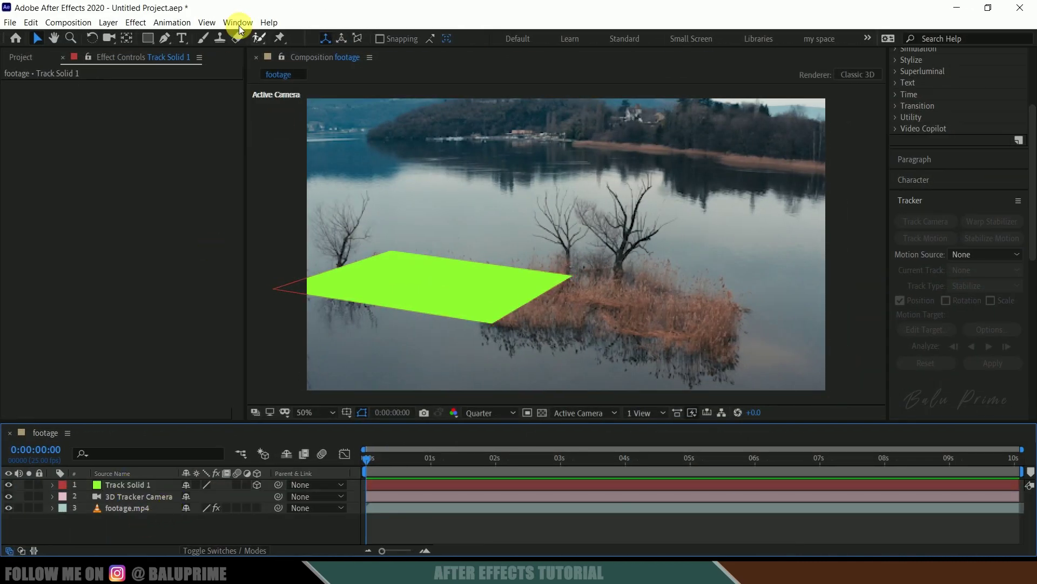
Create a new black 1920×1080 solid layer named 'element'.
click(106, 24)
mouse_move(119, 35)
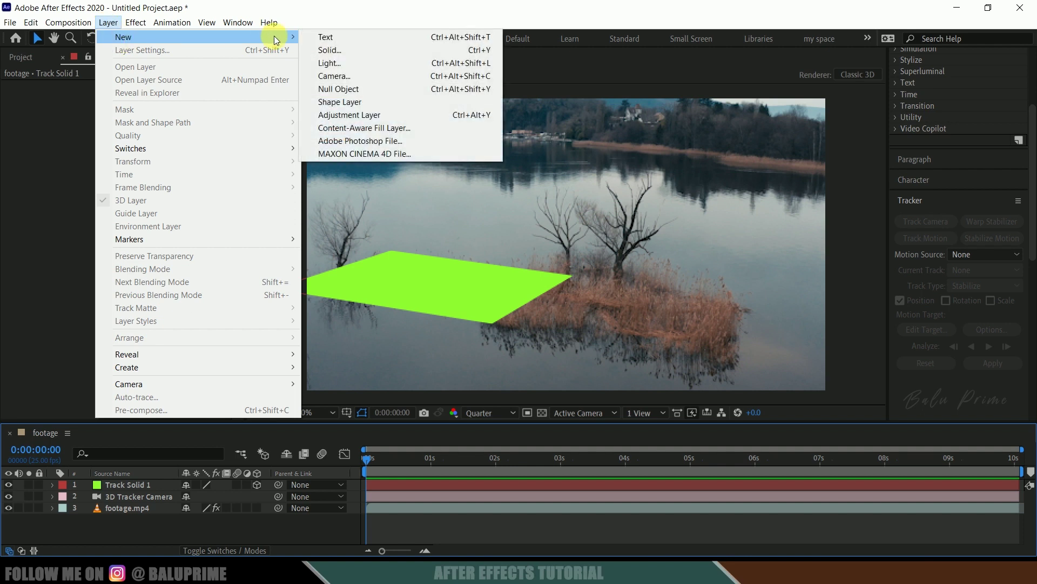
click(340, 53)
text(element)
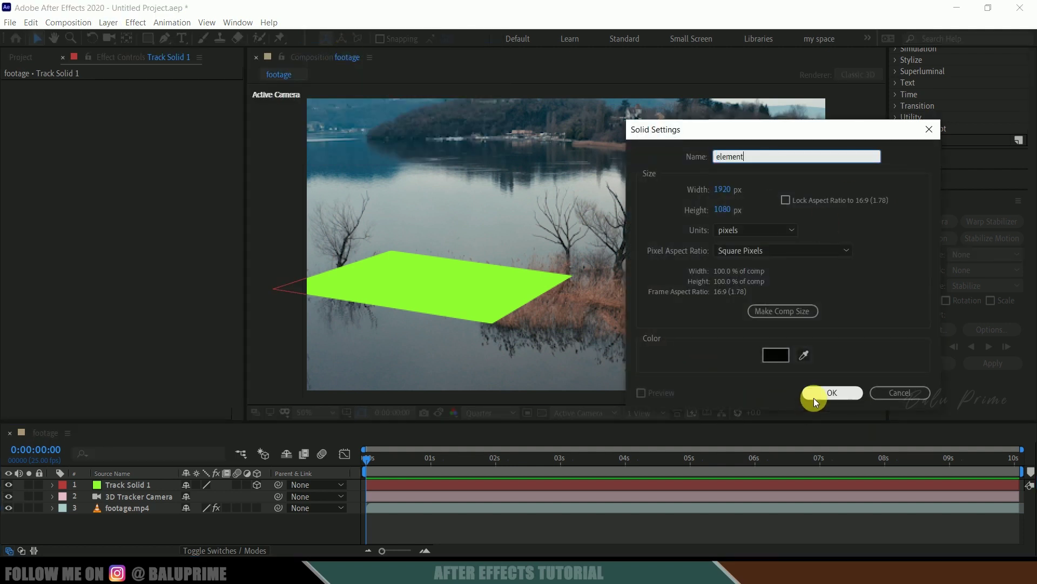
click(815, 397)
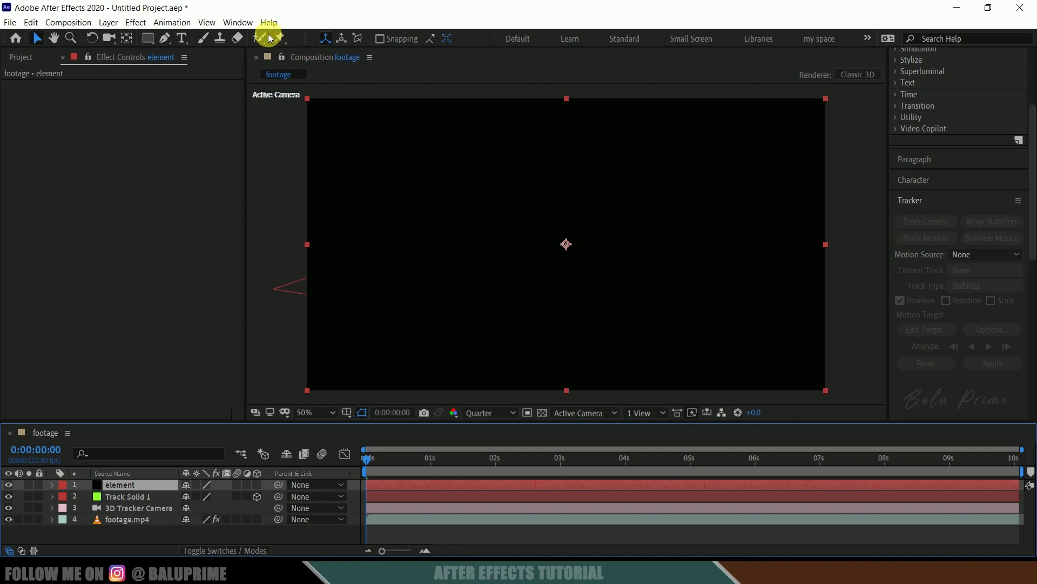
click(239, 22)
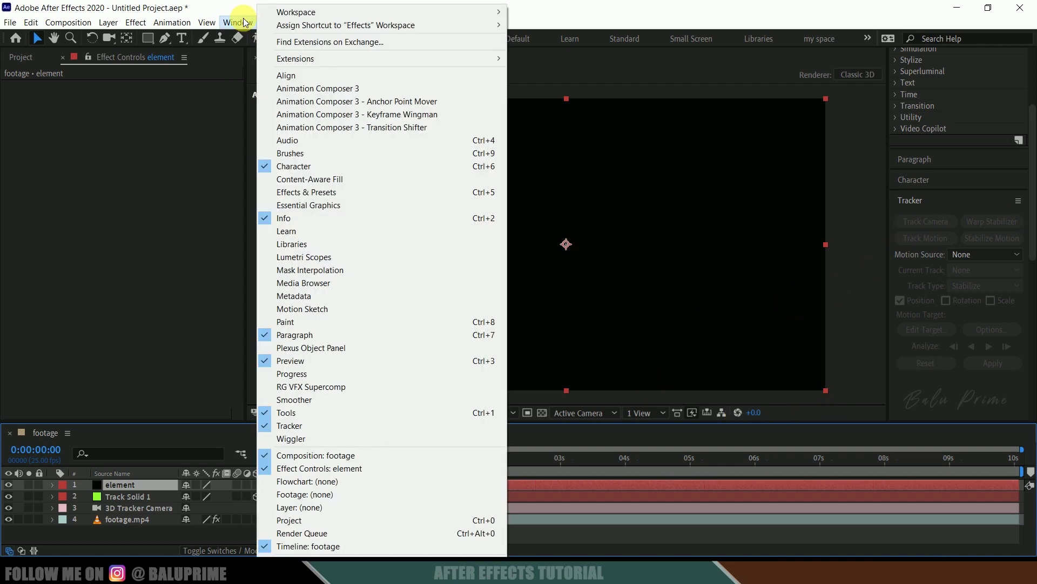
Search Effects & Presets for 'element', apply Element to the element layer, and open Scene Setup.
click(314, 193)
scroll(951, 176, up, 5)
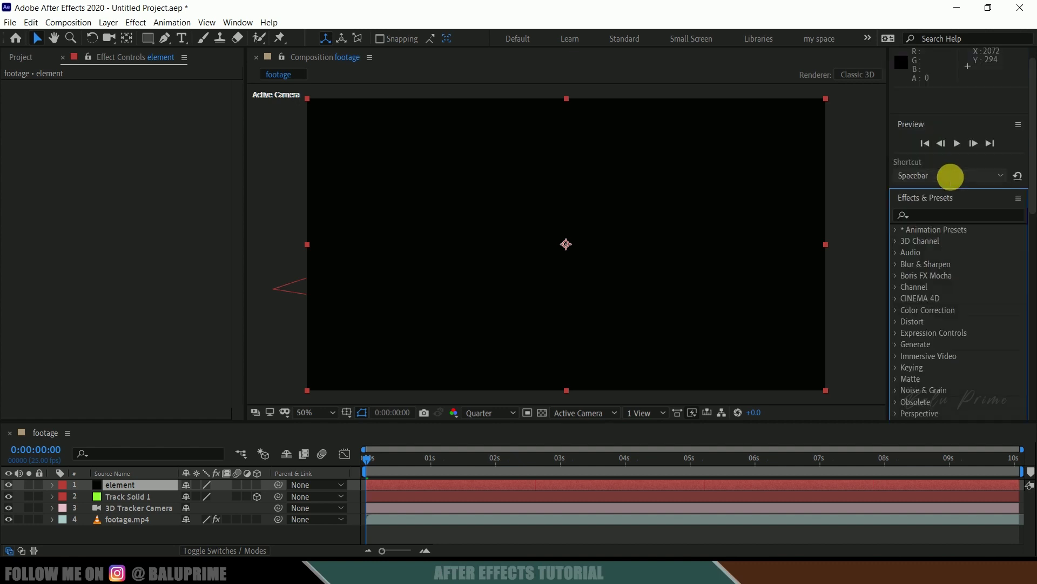
click(938, 216)
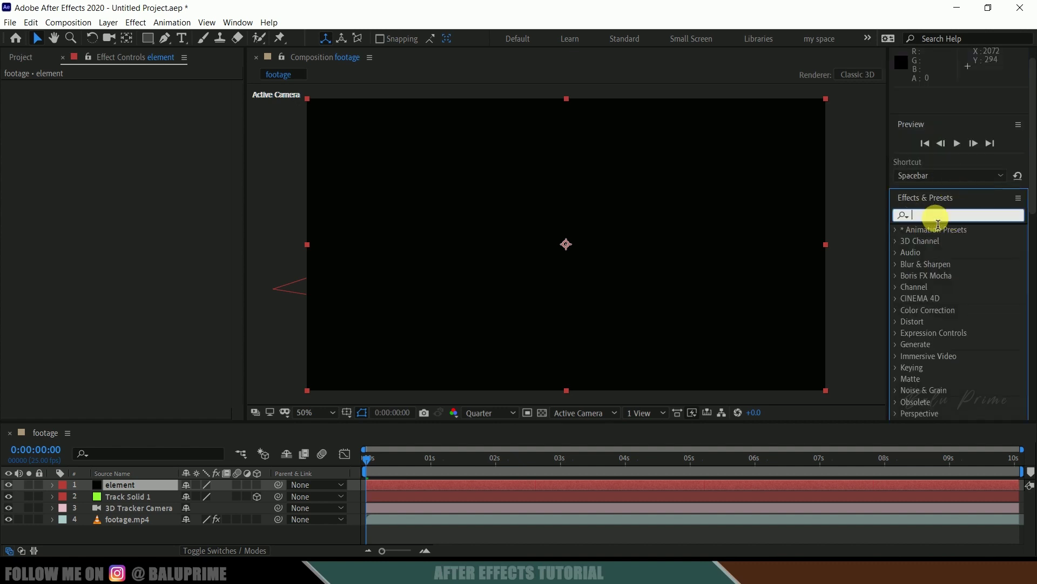
text(element)
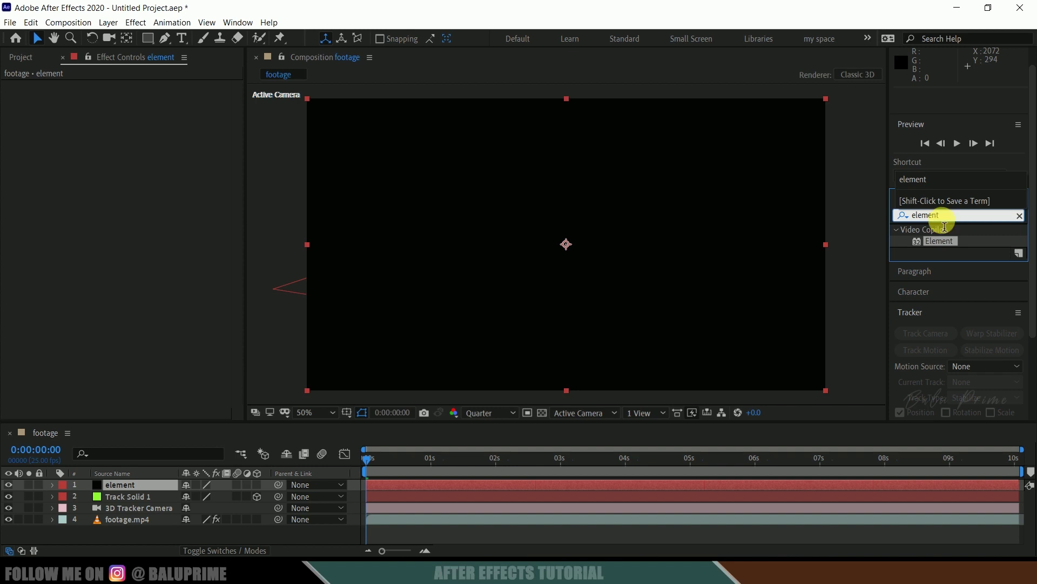
click(932, 241)
drag(935, 241, 120, 485)
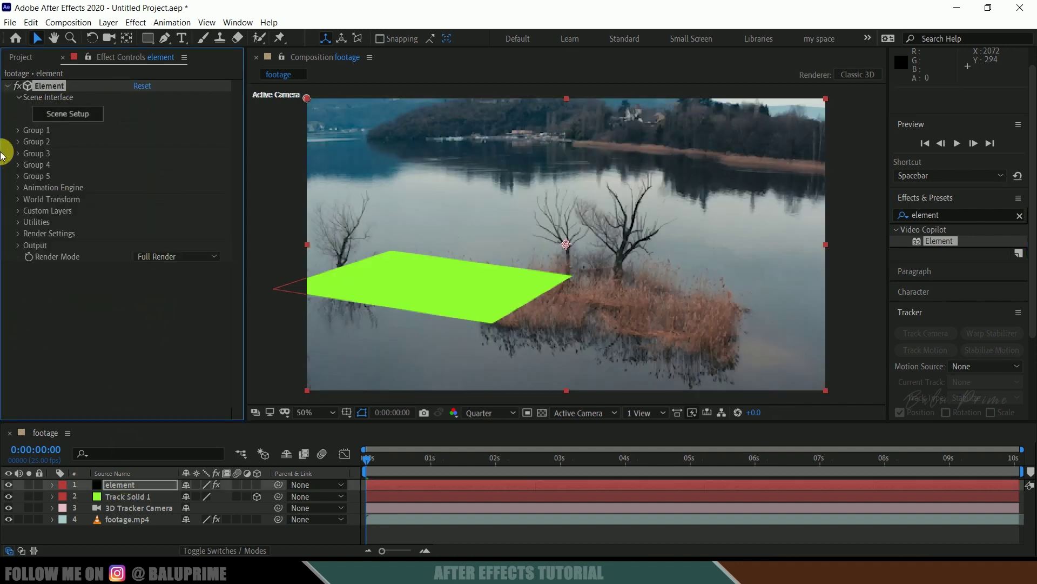
click(68, 114)
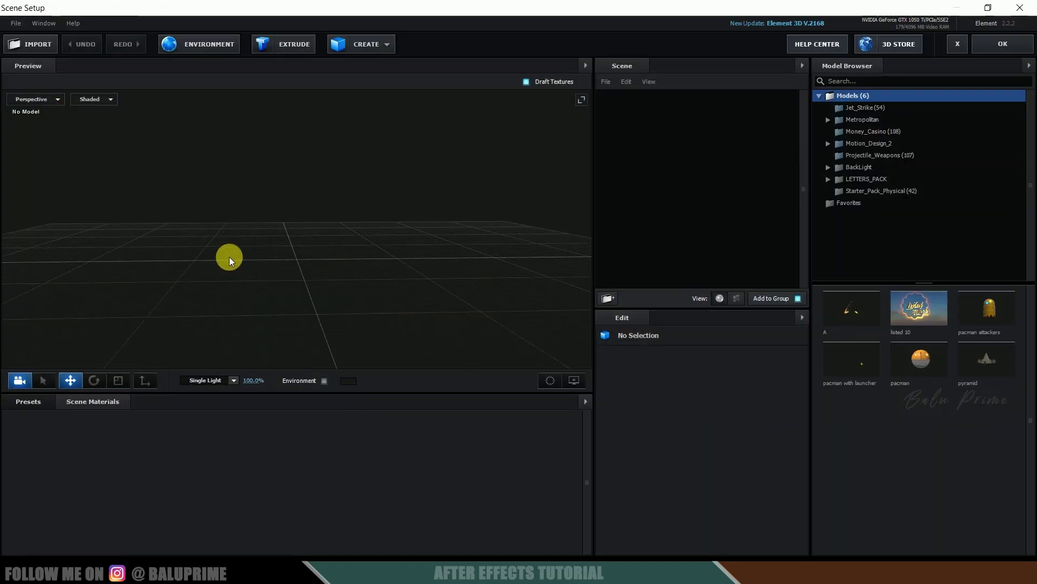
drag(229, 258, 222, 254)
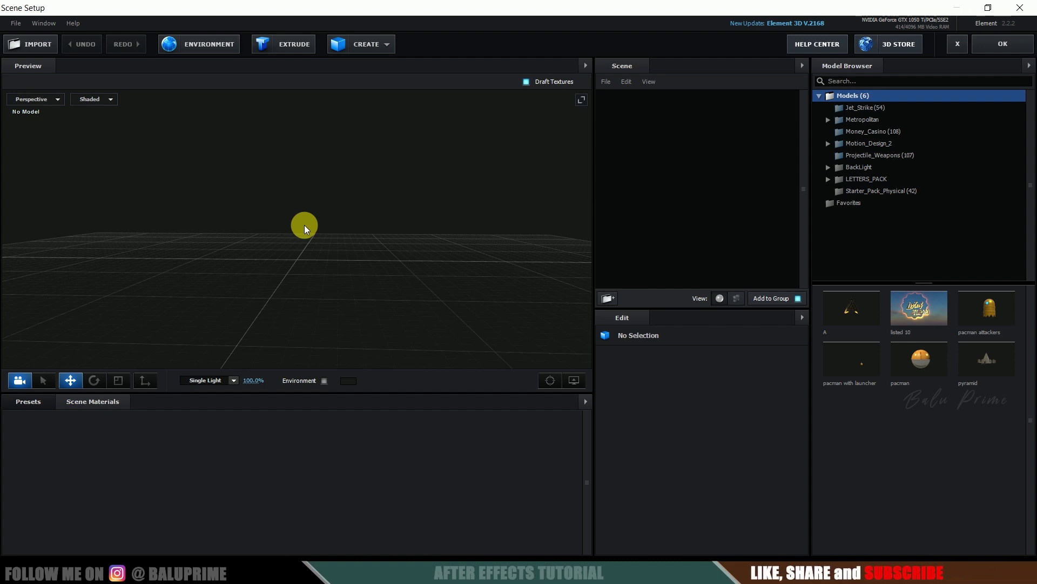
Import 12140_Skull_v3_L2.obj aligned to Bottom, with Normalize Size enabled.
click(29, 48)
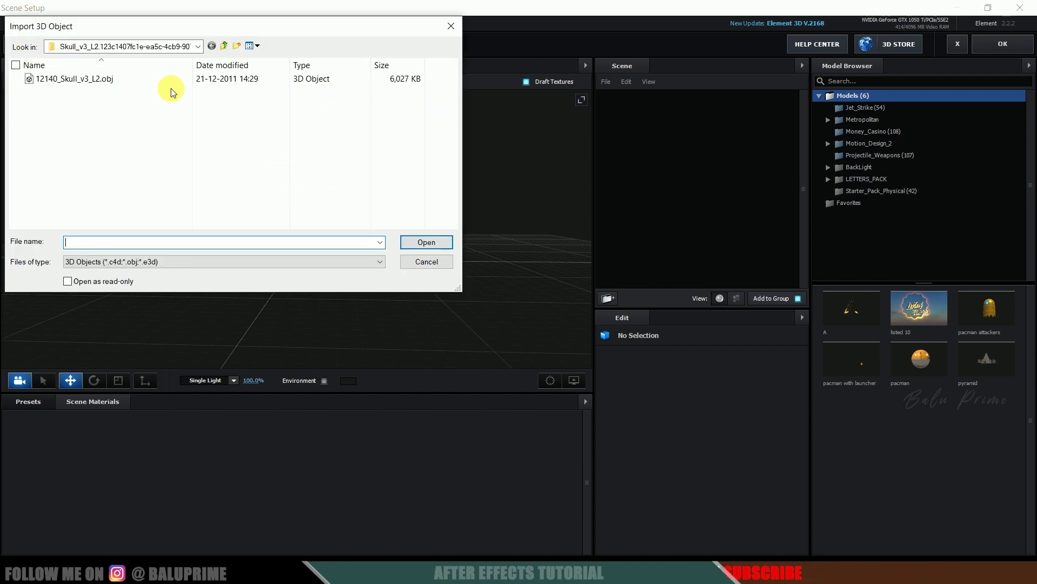
click(90, 79)
click(418, 240)
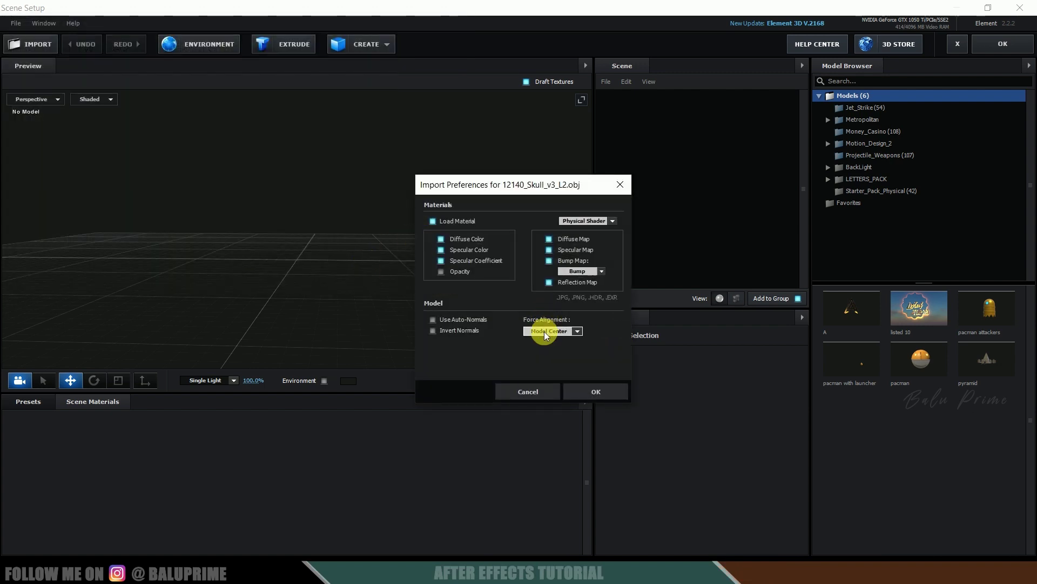
click(546, 331)
click(572, 373)
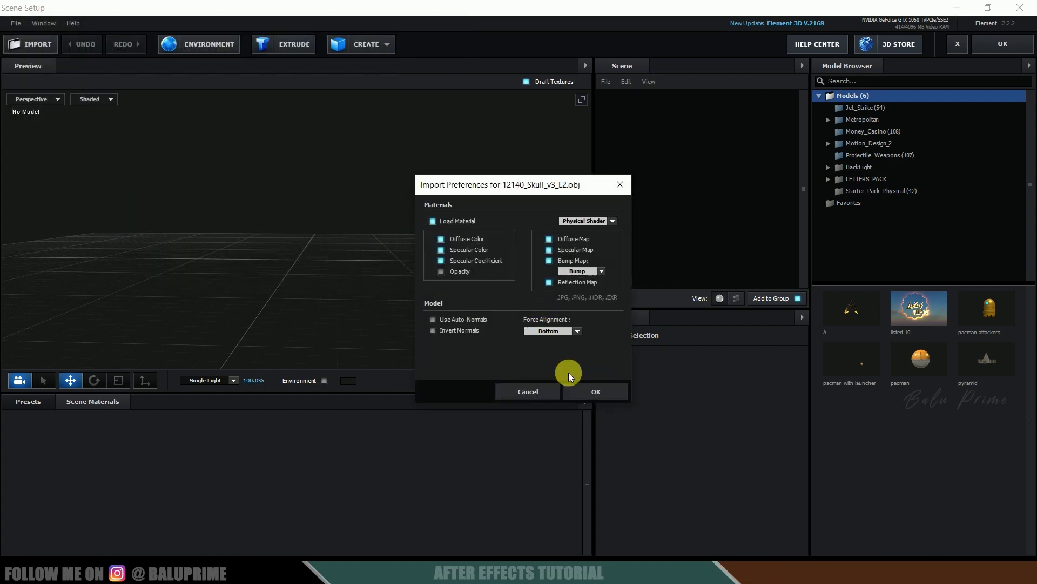
click(593, 392)
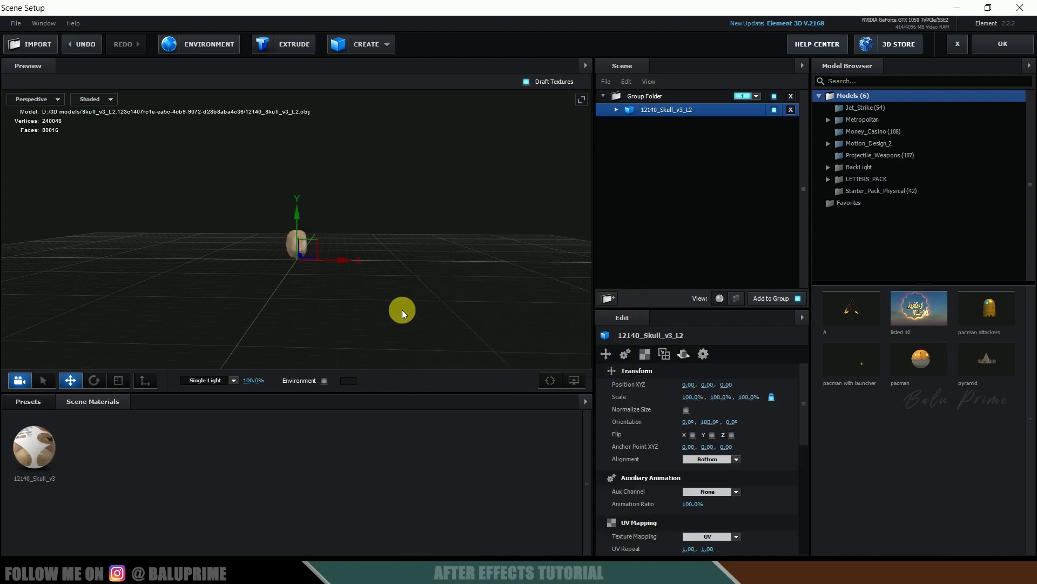
click(687, 409)
drag(484, 300, 309, 173)
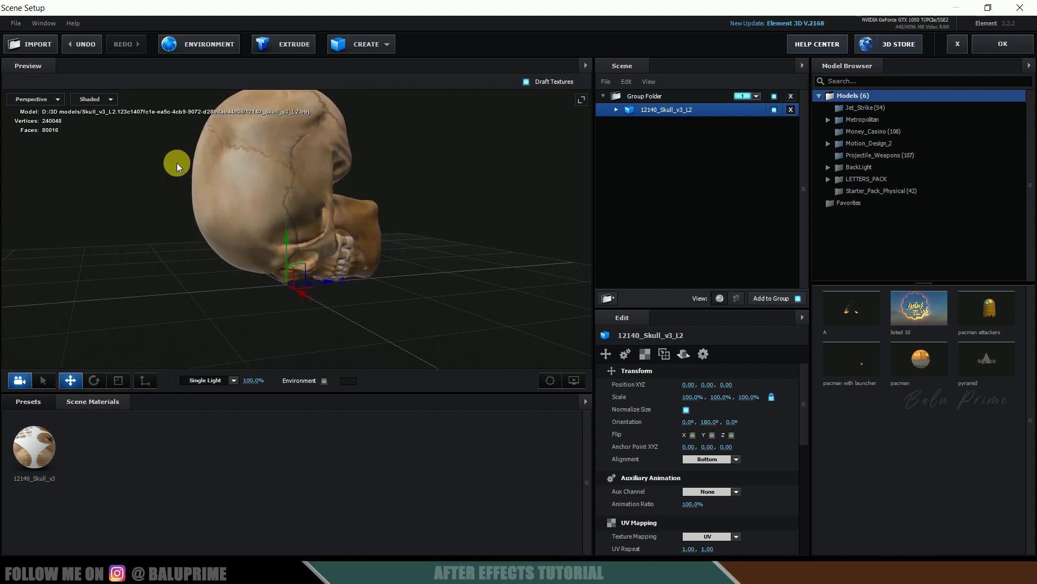
Apply the Physical Metal_Diffused material to the skull.
click(666, 124)
click(33, 404)
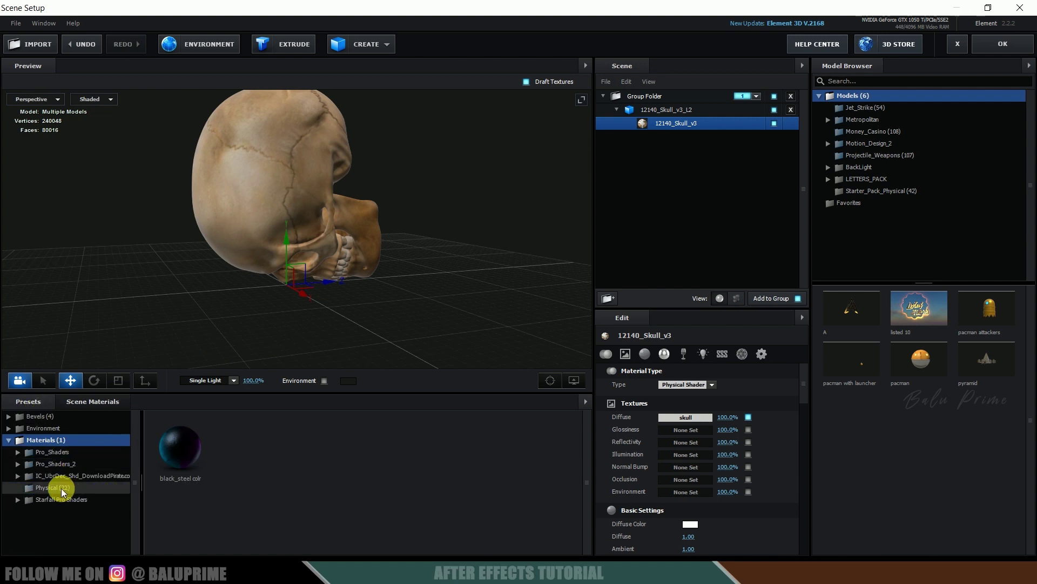
click(60, 488)
drag(439, 515, 660, 122)
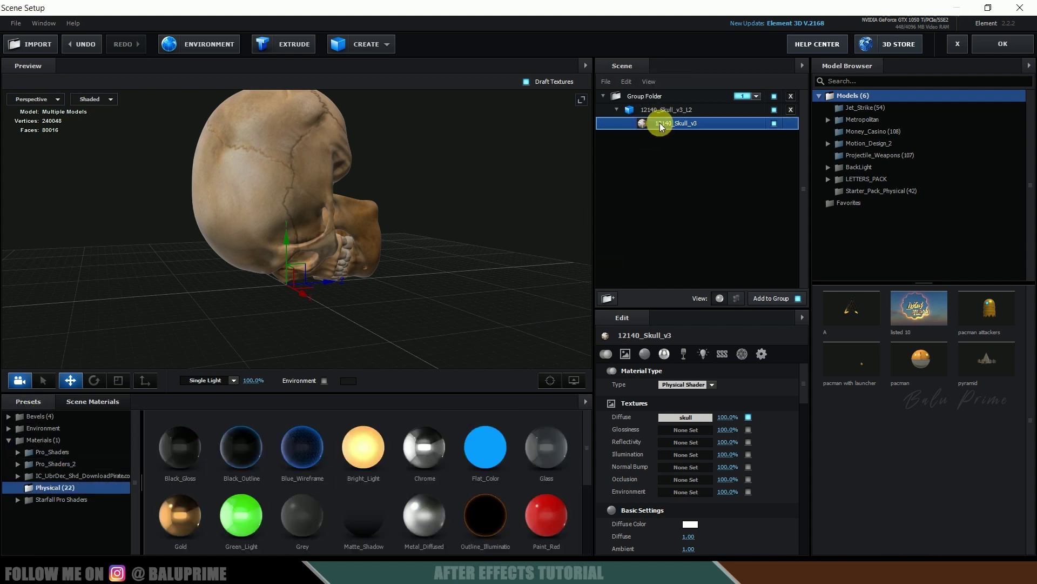
drag(500, 271, 473, 264)
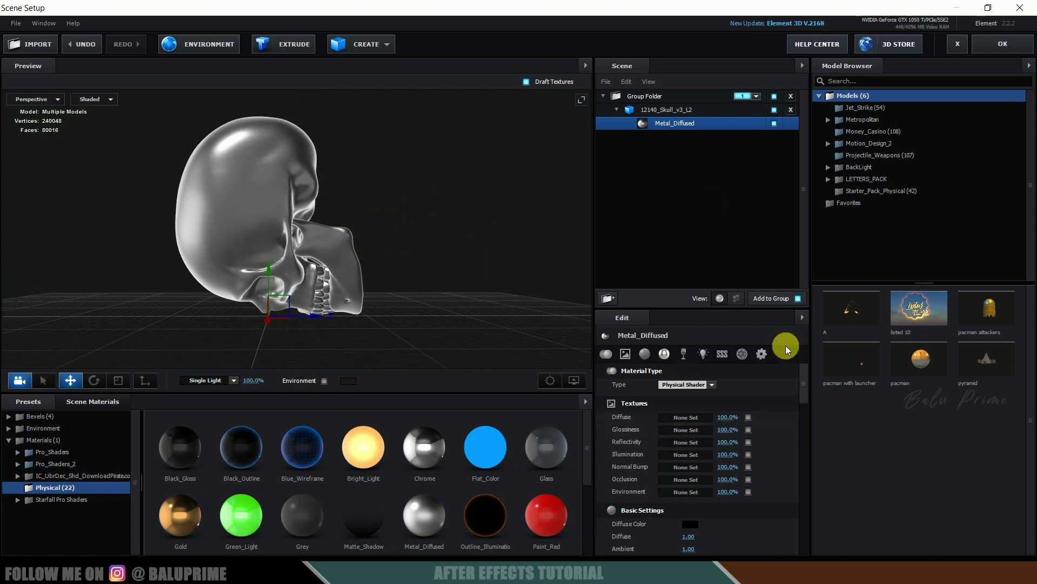
click(659, 111)
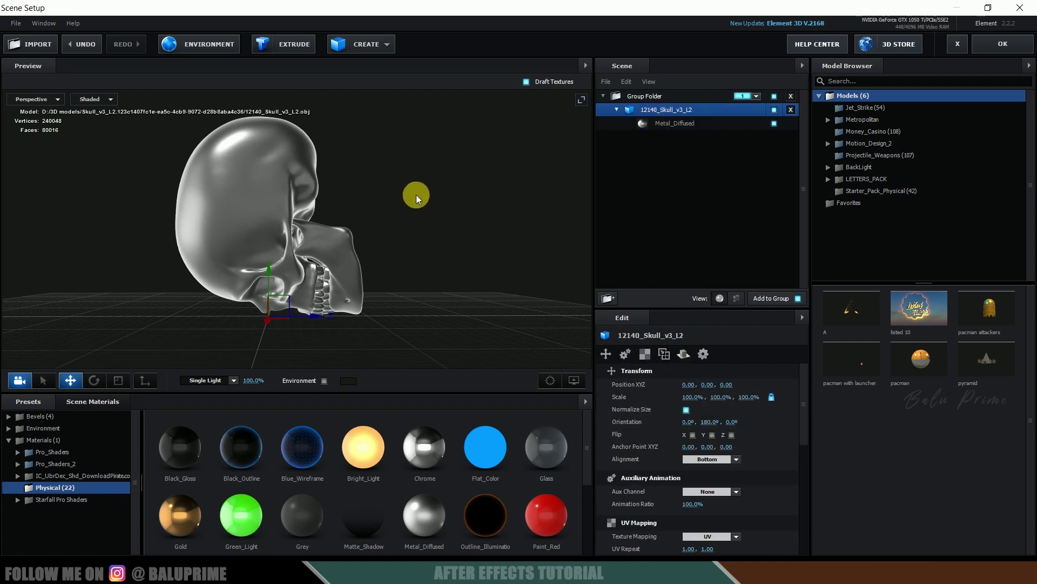
Rotate the skull upright by setting its X Orientation to 270.
key(e)
drag(303, 273, 319, 361)
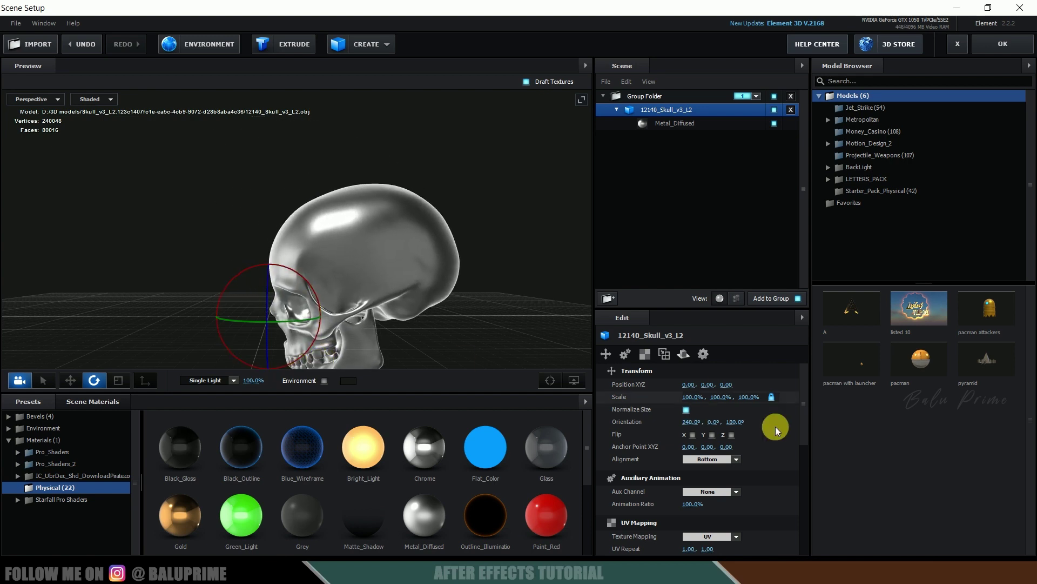
mouse_move(695, 426)
mouse_down()
mouse_move(707, 427)
mouse_move(695, 428)
mouse_up()
click(694, 427)
text(27)
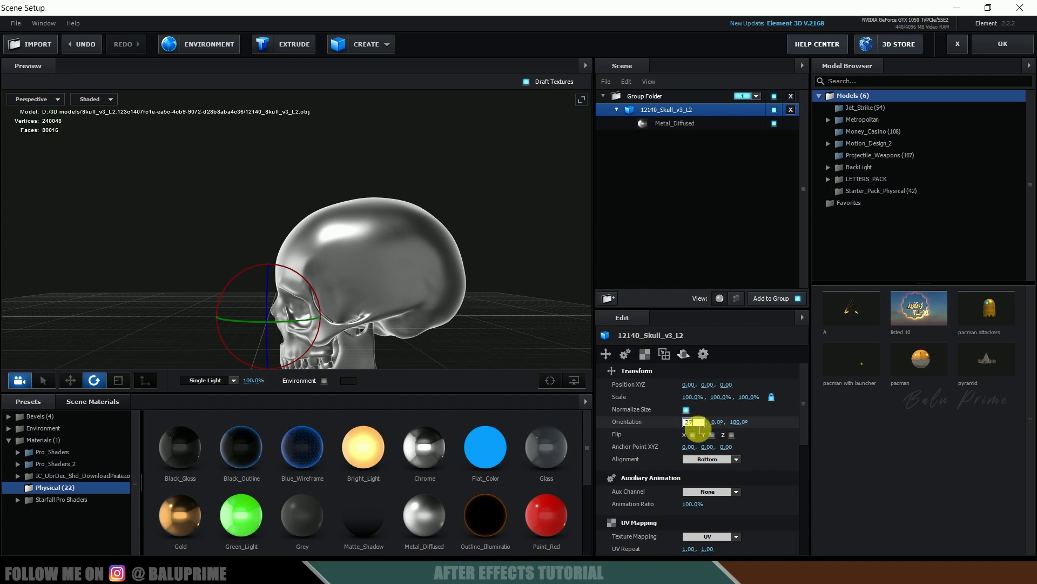
text(0)
key(Return)
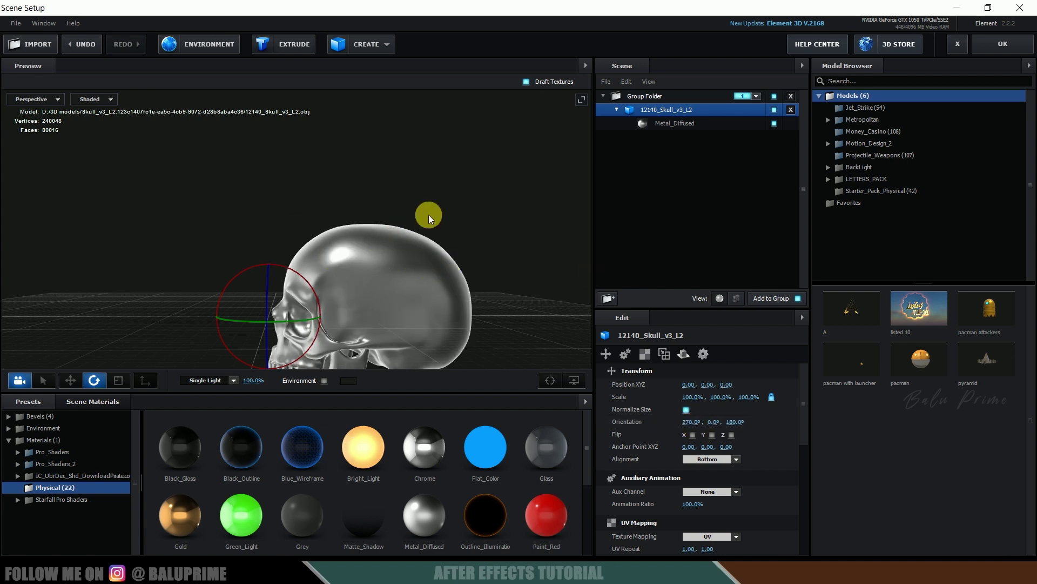
Move the skull's pivot point inside the head and apply the scene with OK.
key(w)
drag(271, 258, 317, 255)
click(145, 380)
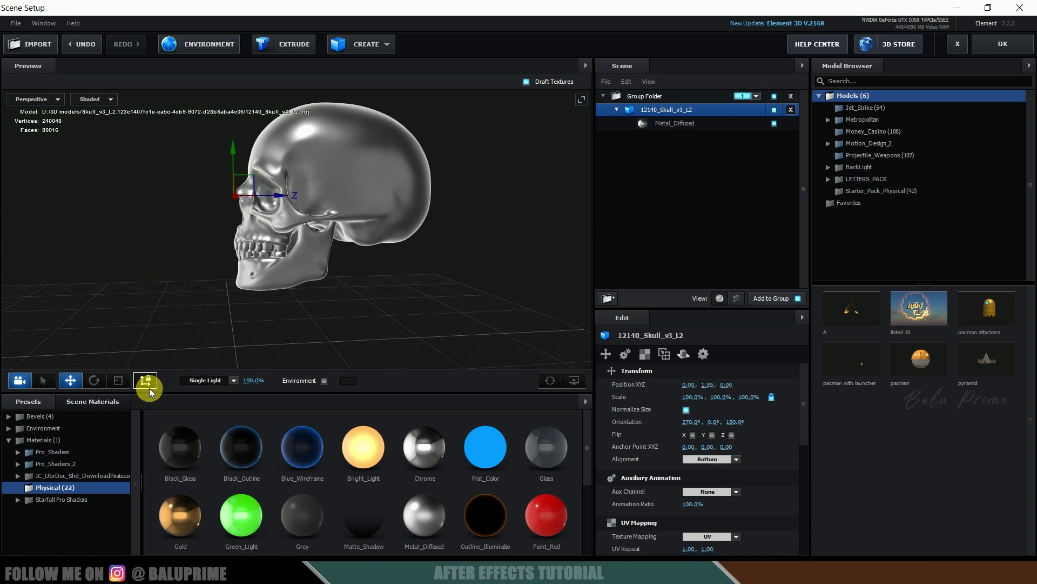
drag(290, 193, 342, 185)
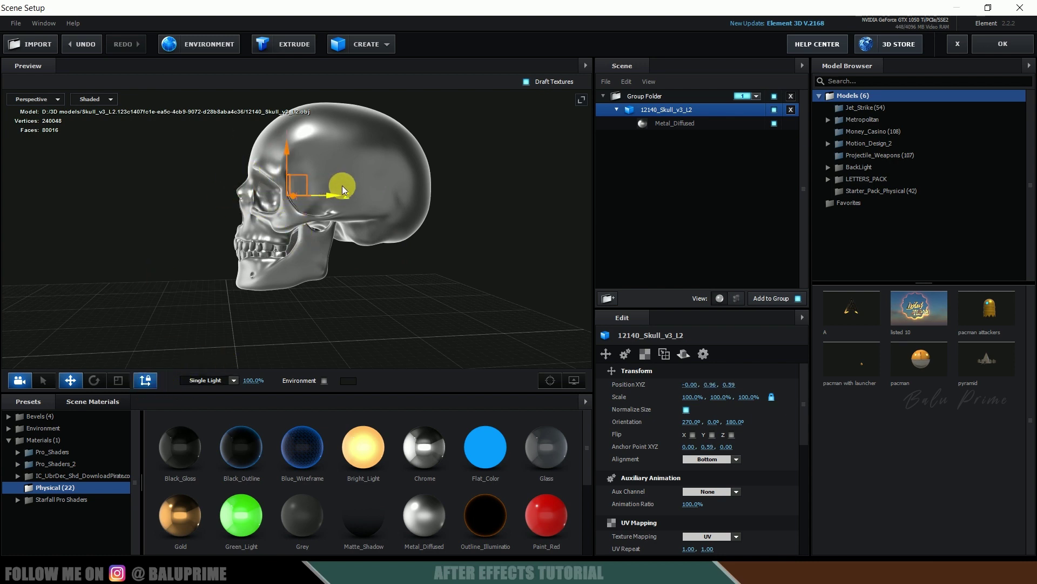
click(145, 381)
drag(292, 313, 451, 192)
click(691, 108)
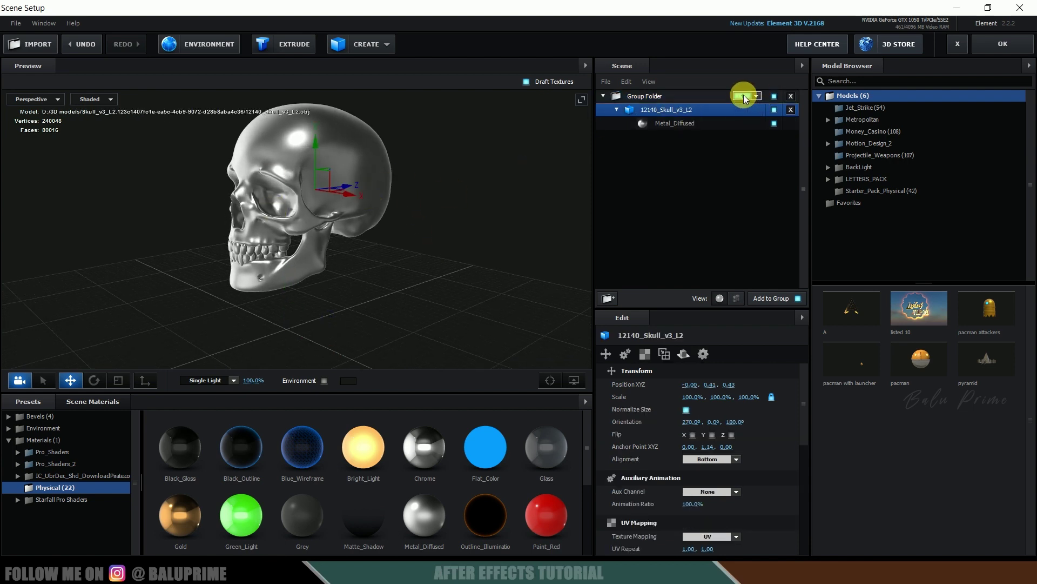
click(1003, 43)
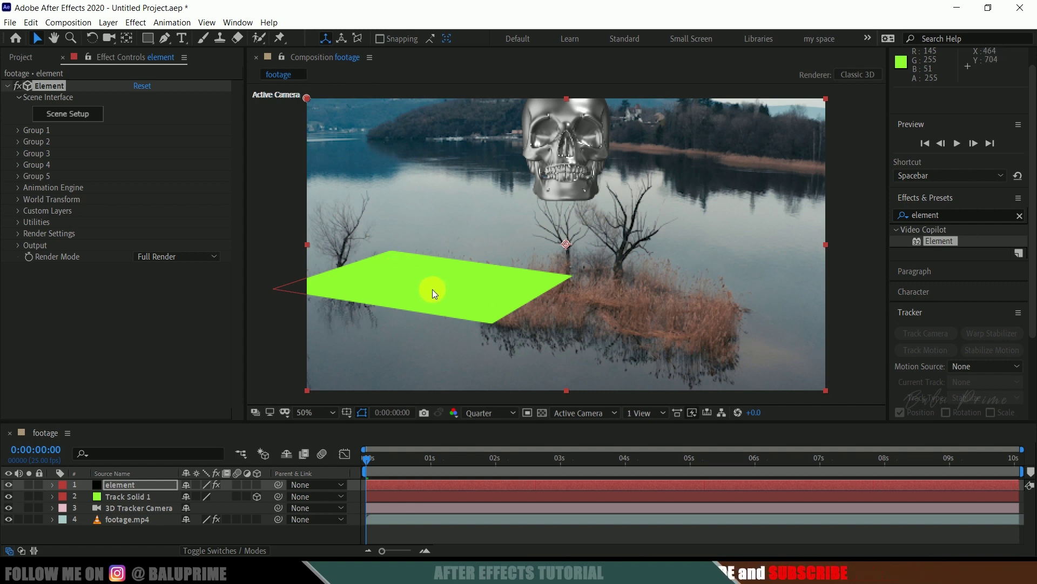
Create a Group 1 Null from Element's Group 1 > Group Utilities.
click(18, 131)
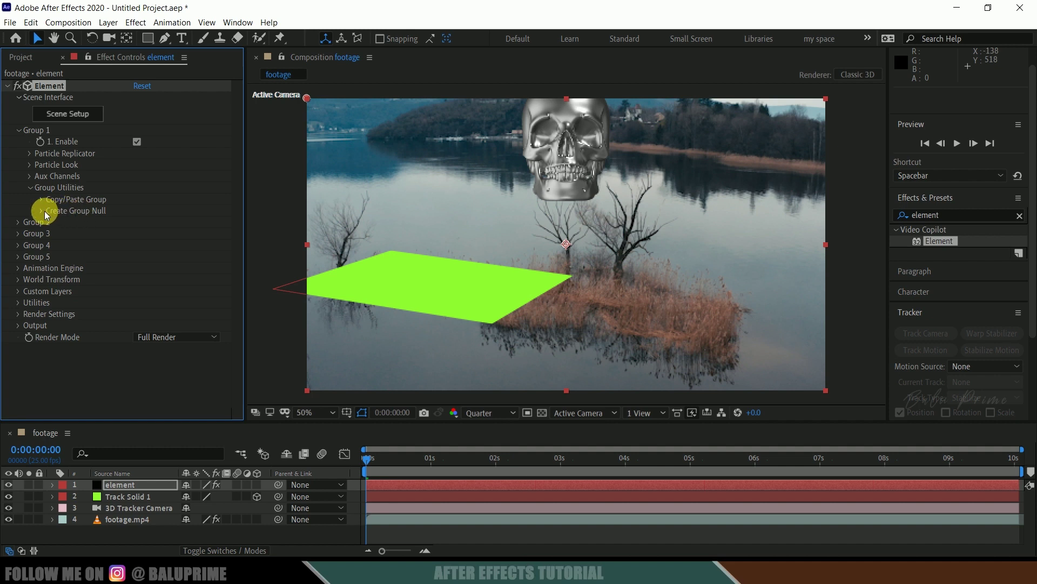
click(45, 211)
click(81, 228)
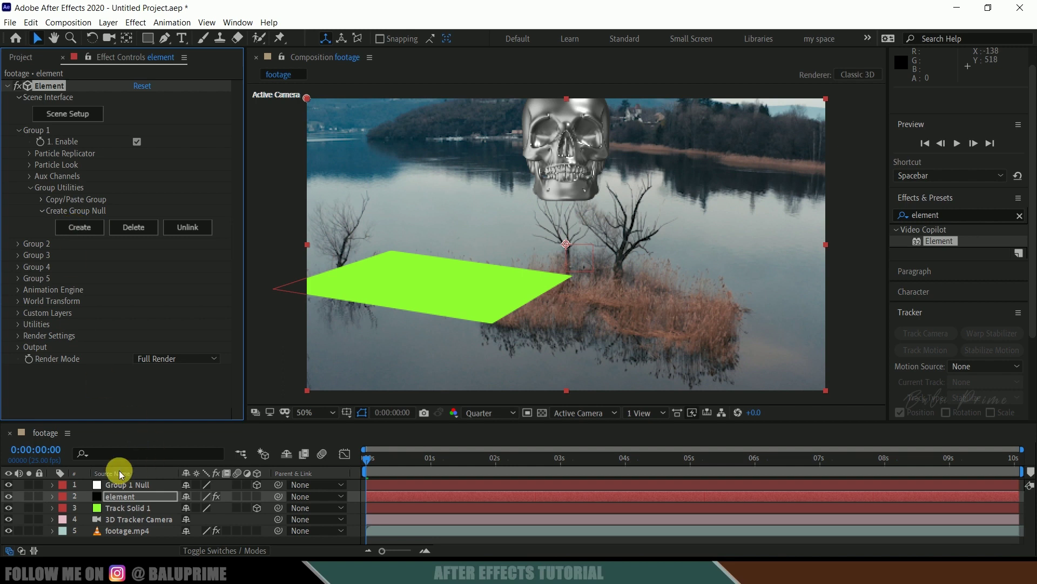
Copy Track Solid 1's Position onto Group 1 Null, giving it -1472.5, 1228.8, 139306.
click(119, 486)
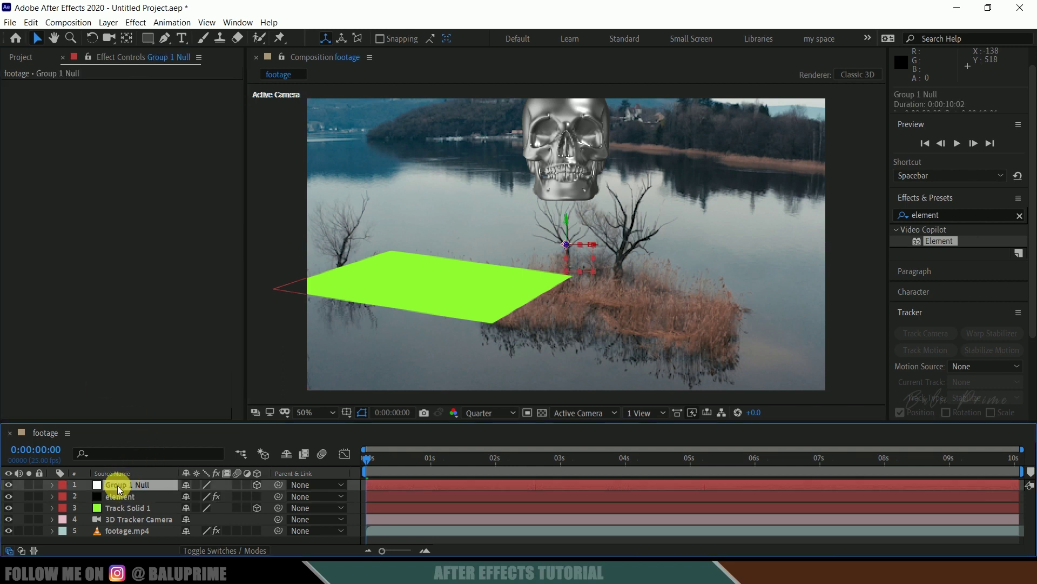
click(127, 507)
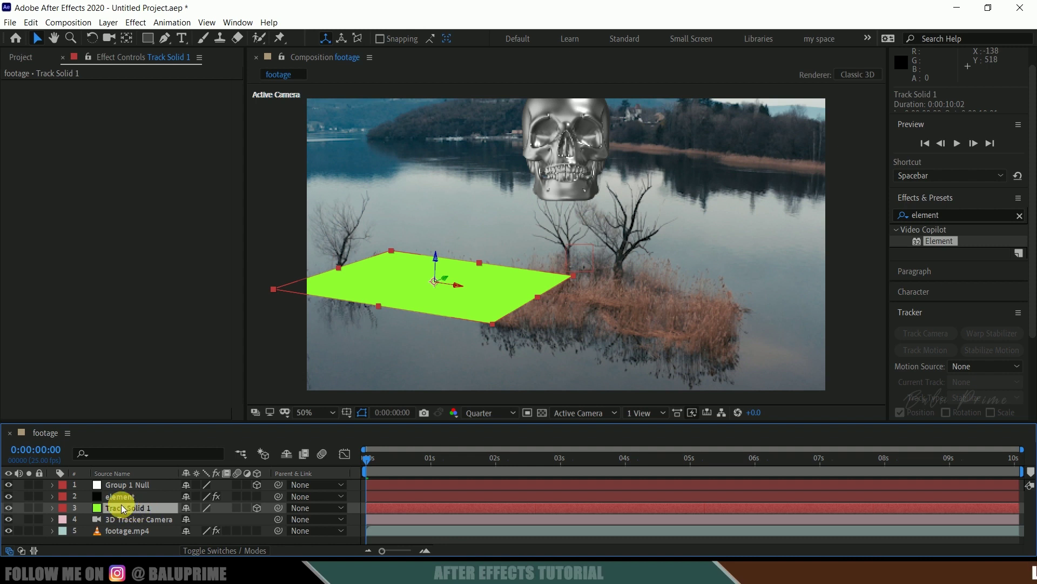
key(p)
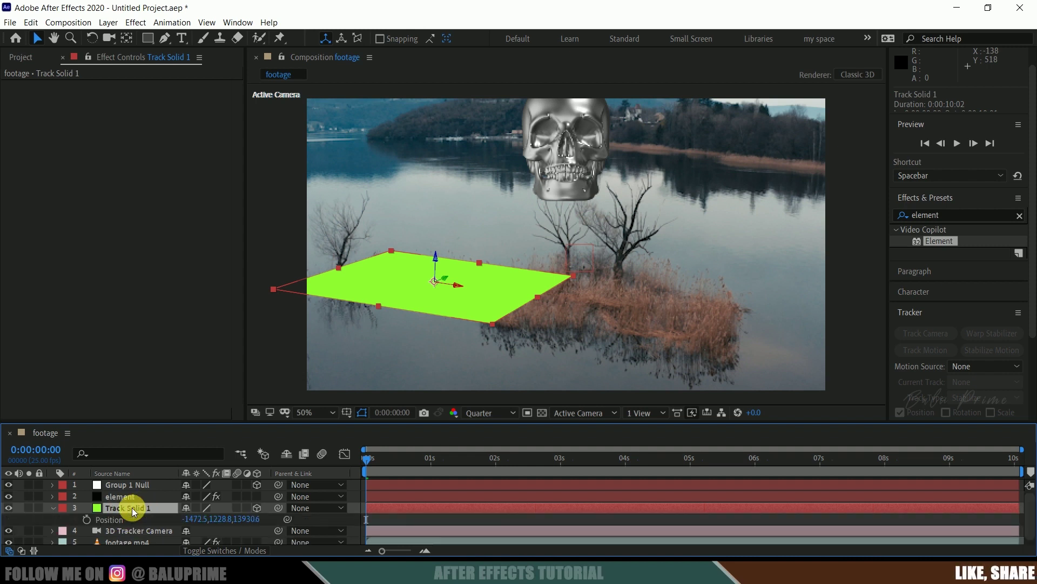
click(108, 520)
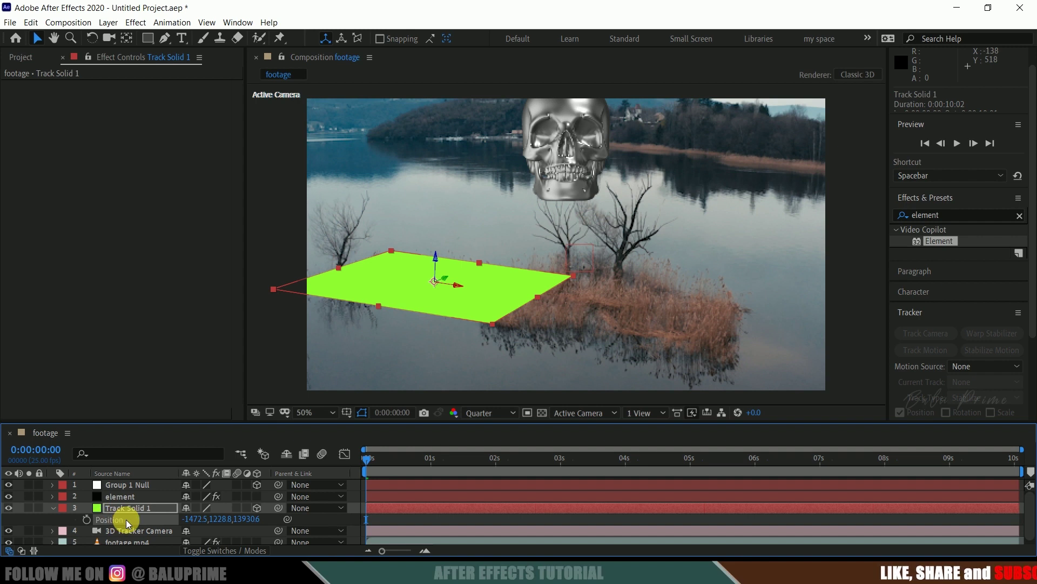
click(31, 22)
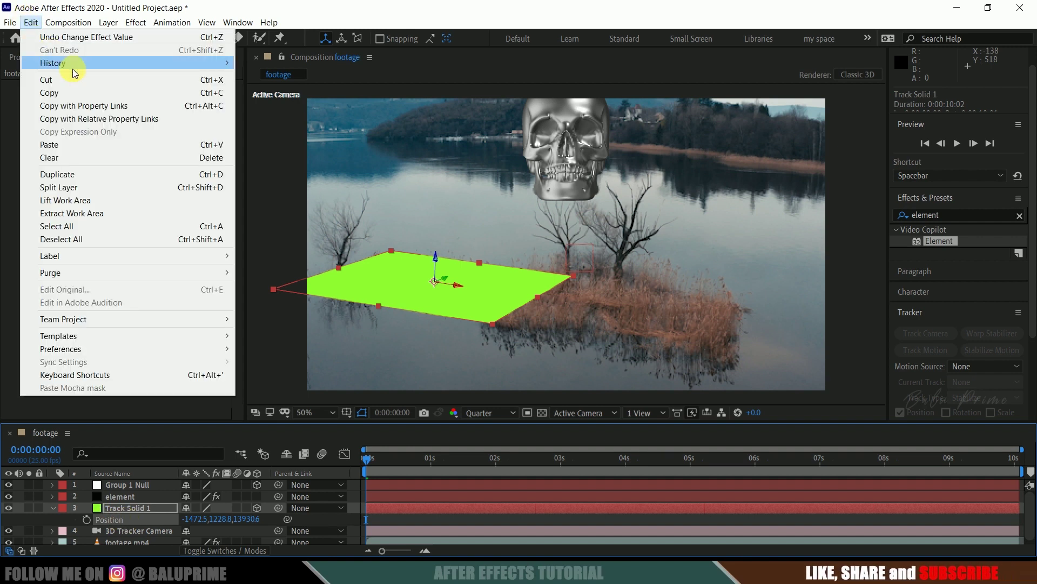
click(56, 98)
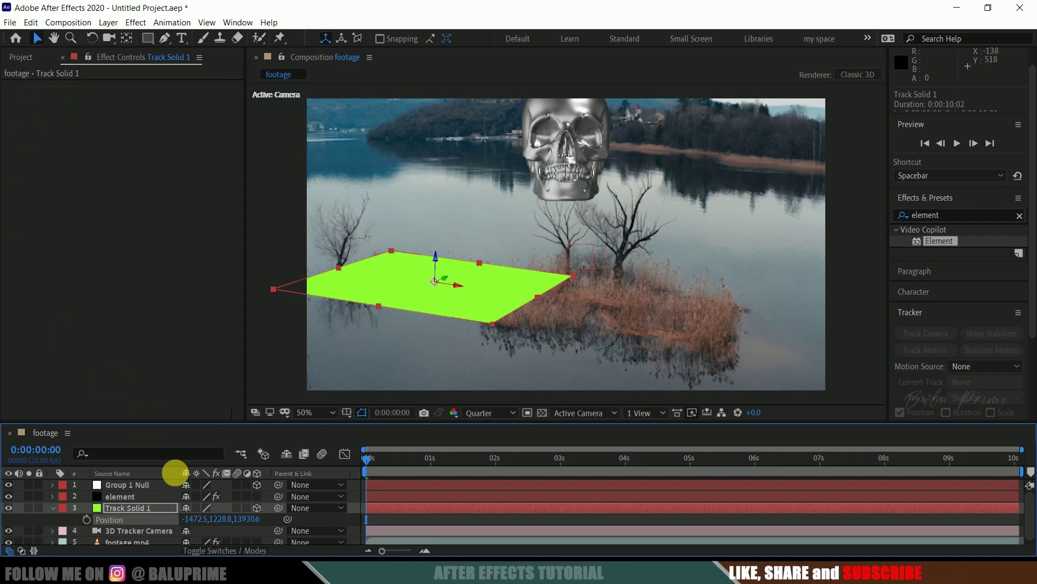
click(140, 488)
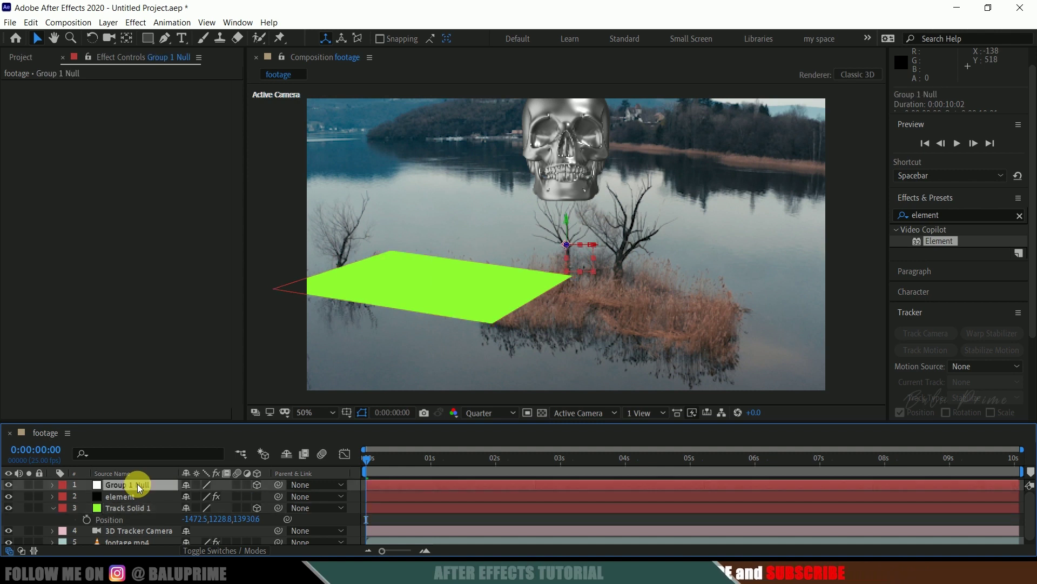
key(p)
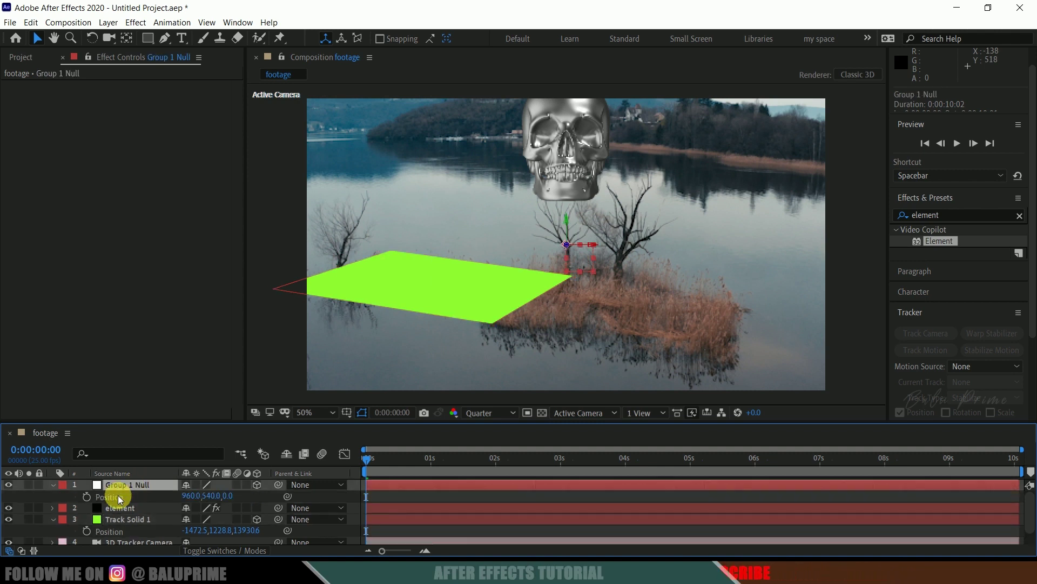
click(114, 496)
click(30, 22)
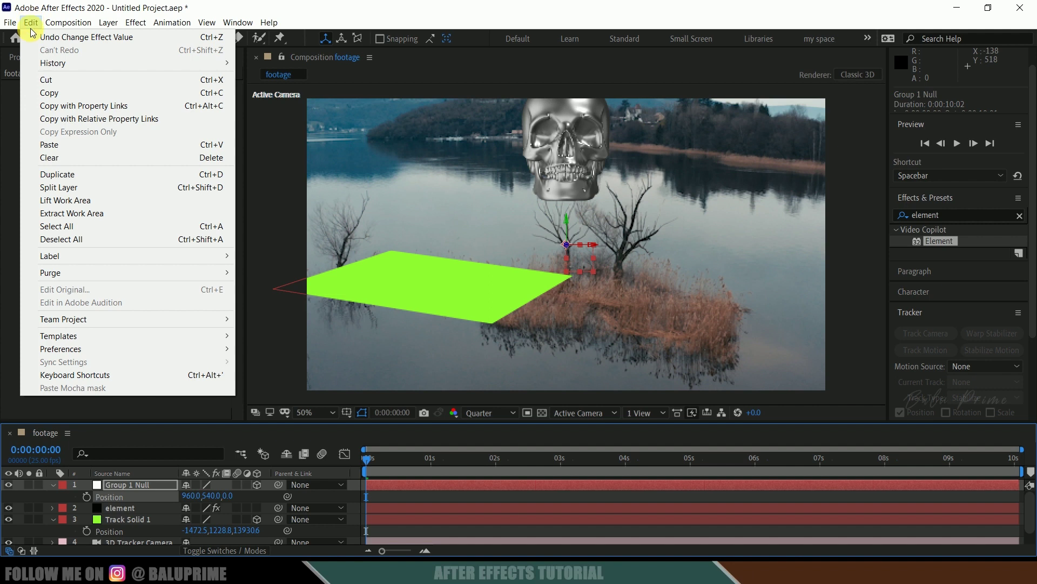
click(66, 143)
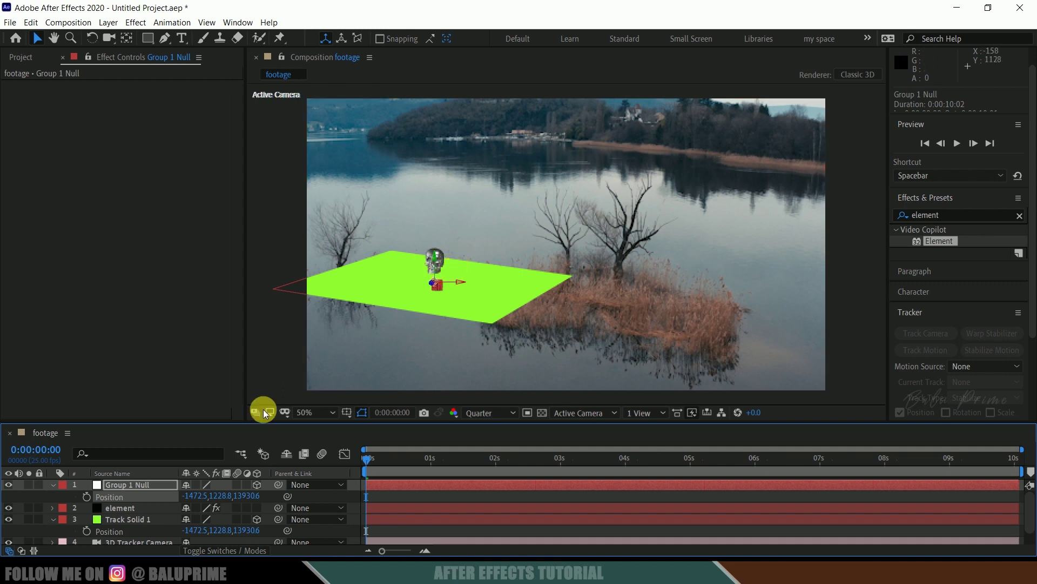
Set the Element layer's Group 1 Particle Size to 50 to enlarge the skull.
click(129, 507)
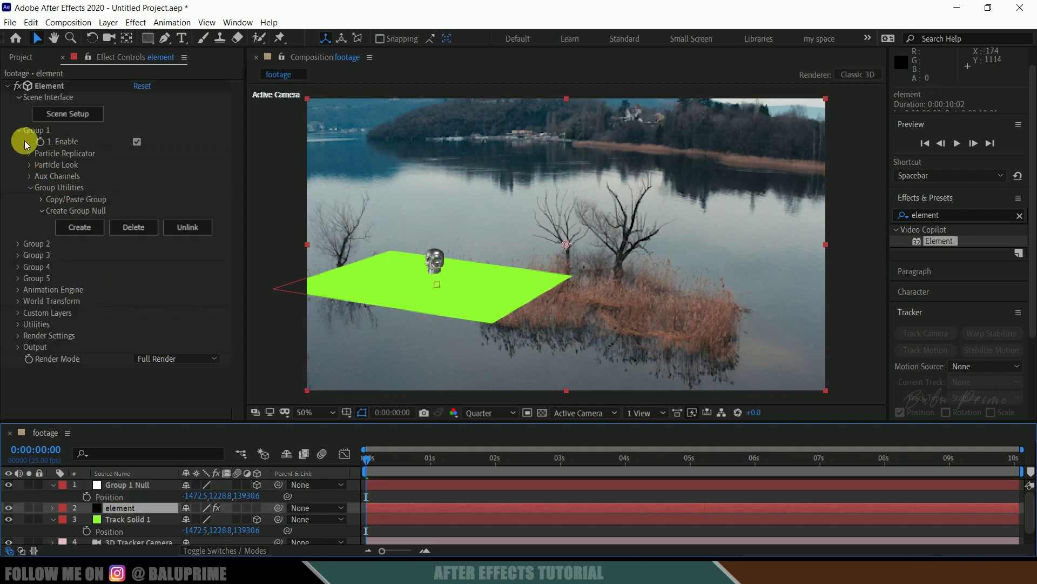
click(30, 163)
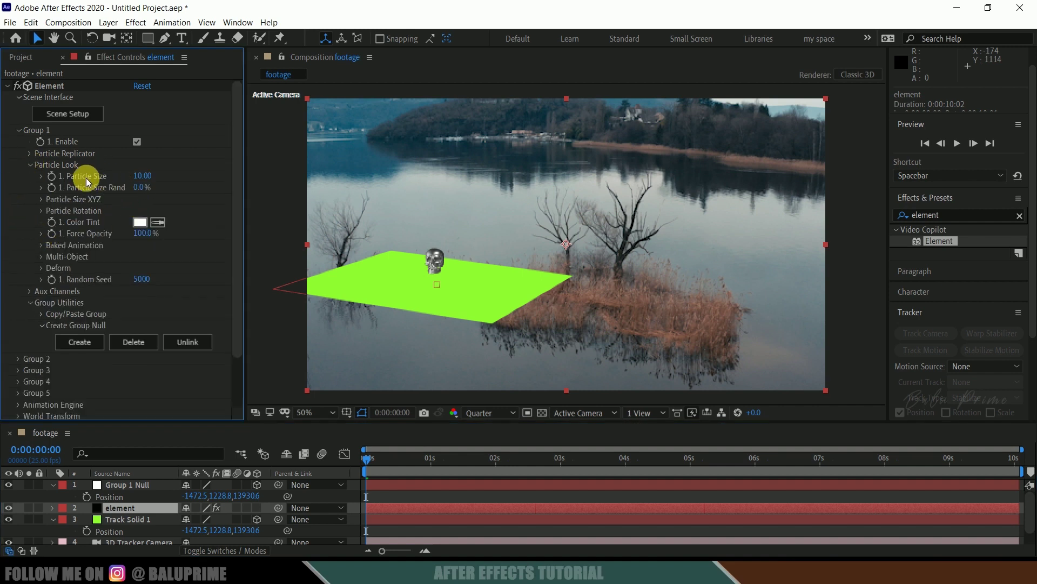
mouse_move(143, 181)
mouse_down()
mouse_move(315, 158)
mouse_move(424, 167)
mouse_move(150, 174)
mouse_up()
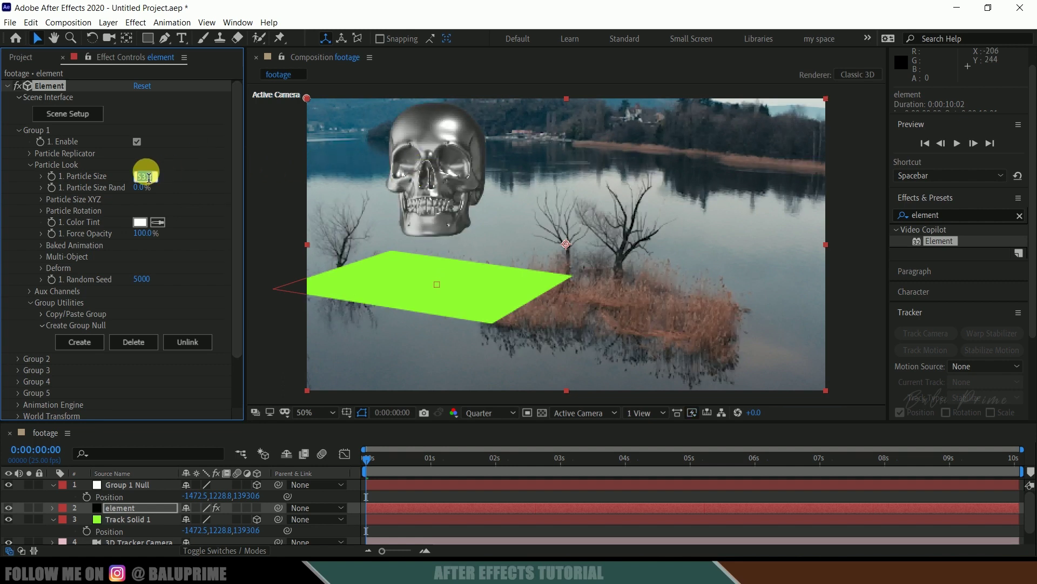
key(Return)
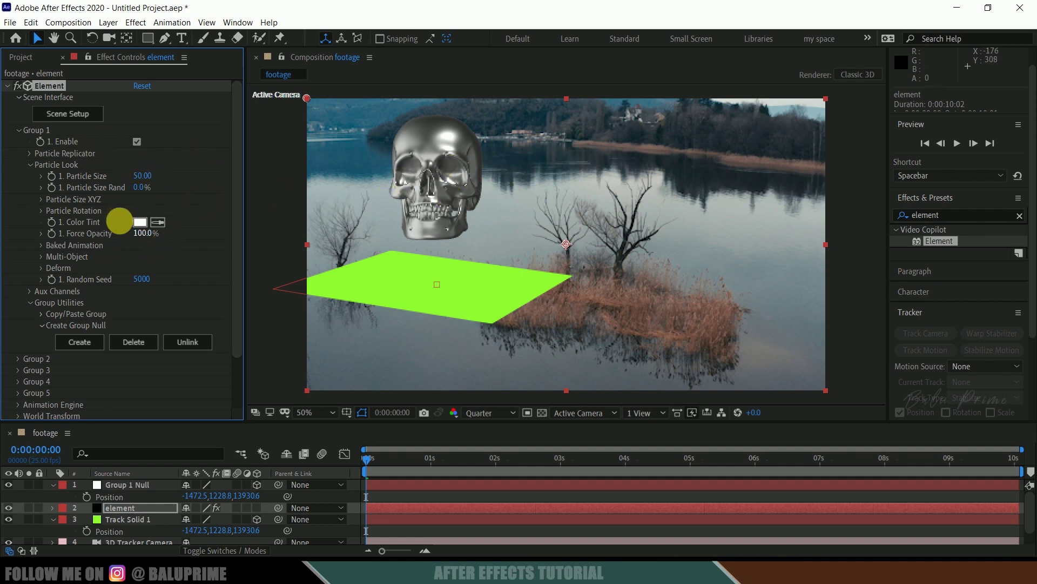
Set the skull's Particle Rotation Z Rotation to 1.5°.
click(41, 212)
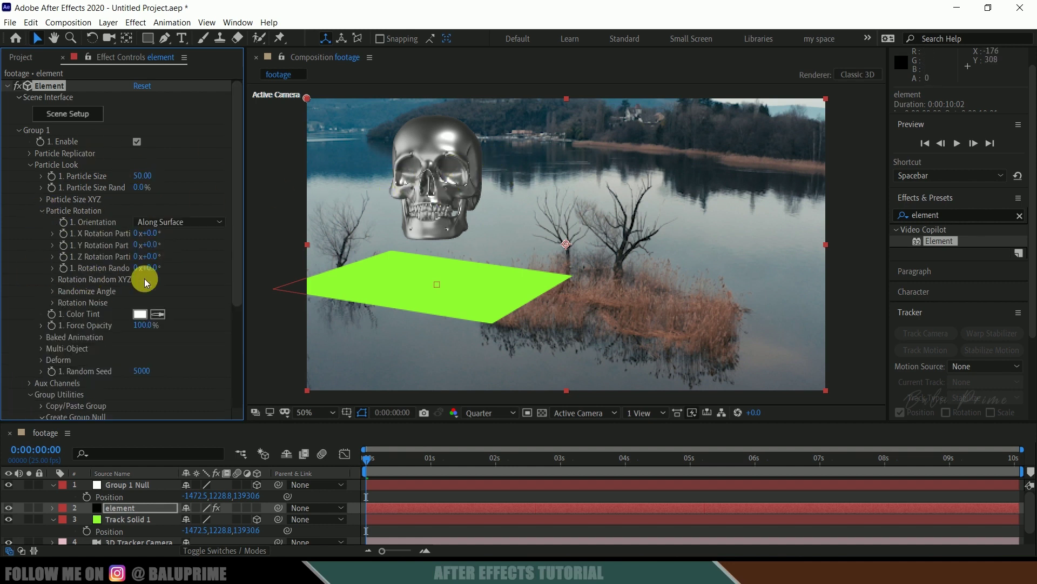
click(157, 257)
text(1)
key(Return)
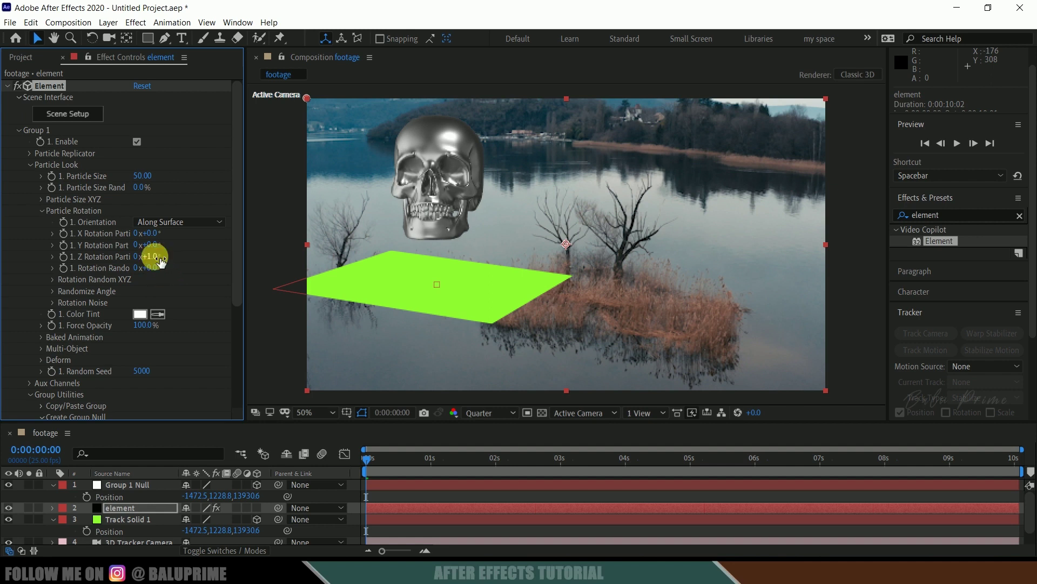
key(Return)
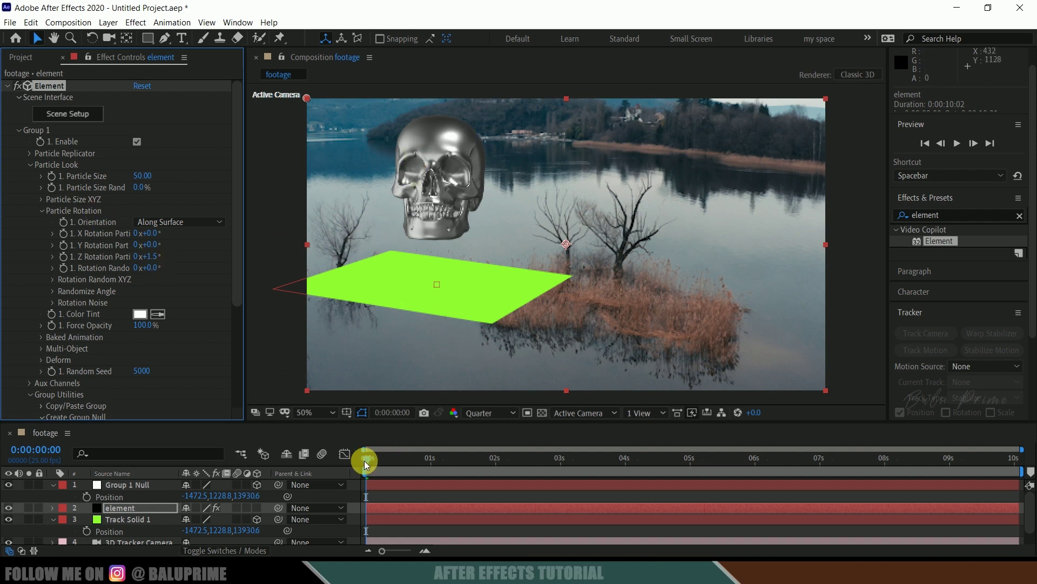
key(space)
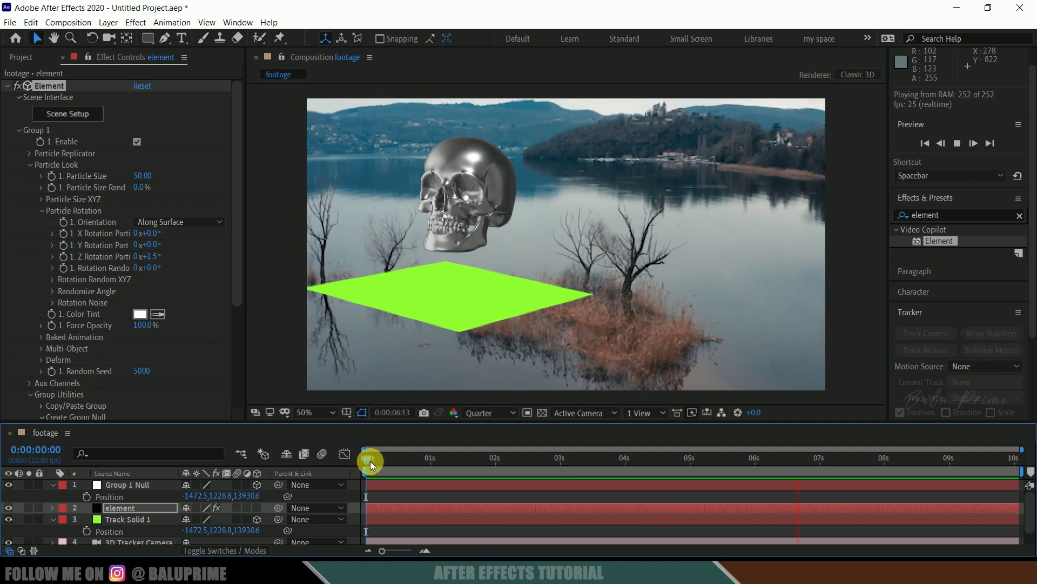
key(space)
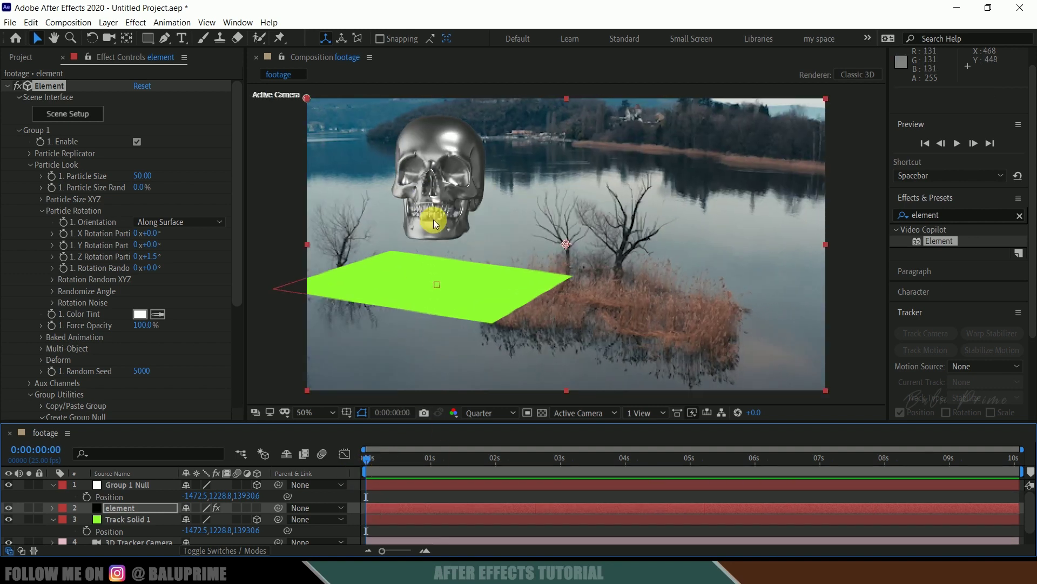
Hide Track Solid 1 with its eye switch, then select the Element layer.
click(108, 519)
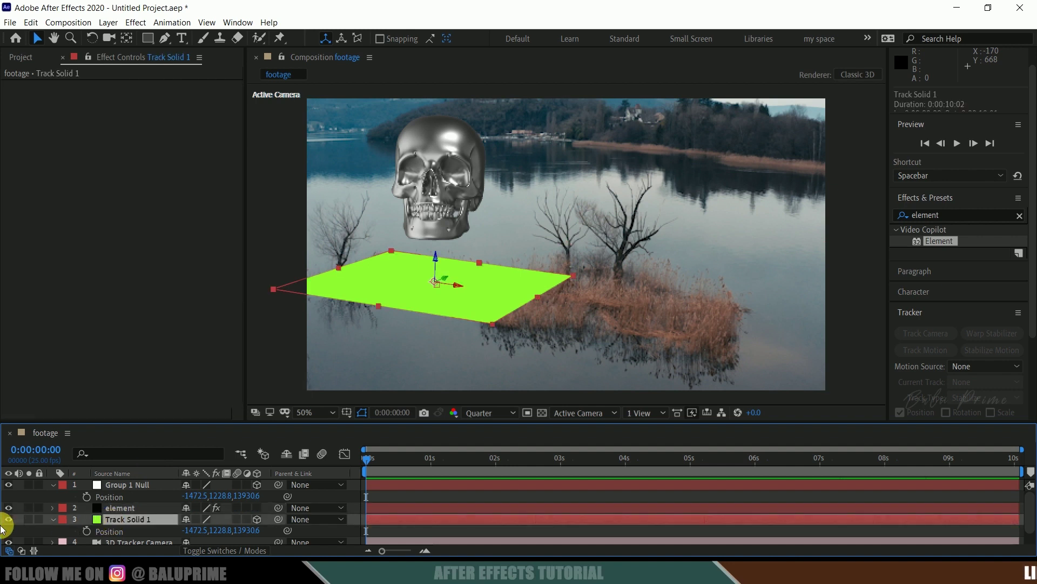
click(8, 520)
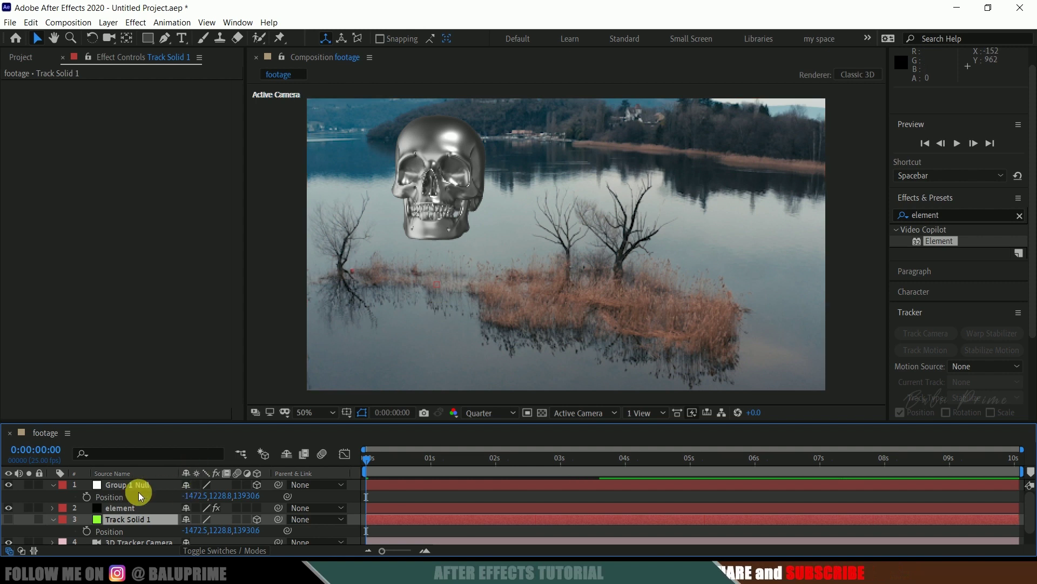
click(116, 508)
Create a Plane primitive in Element 3D Scene Setup and set its XY size to 25 × 25.
click(95, 117)
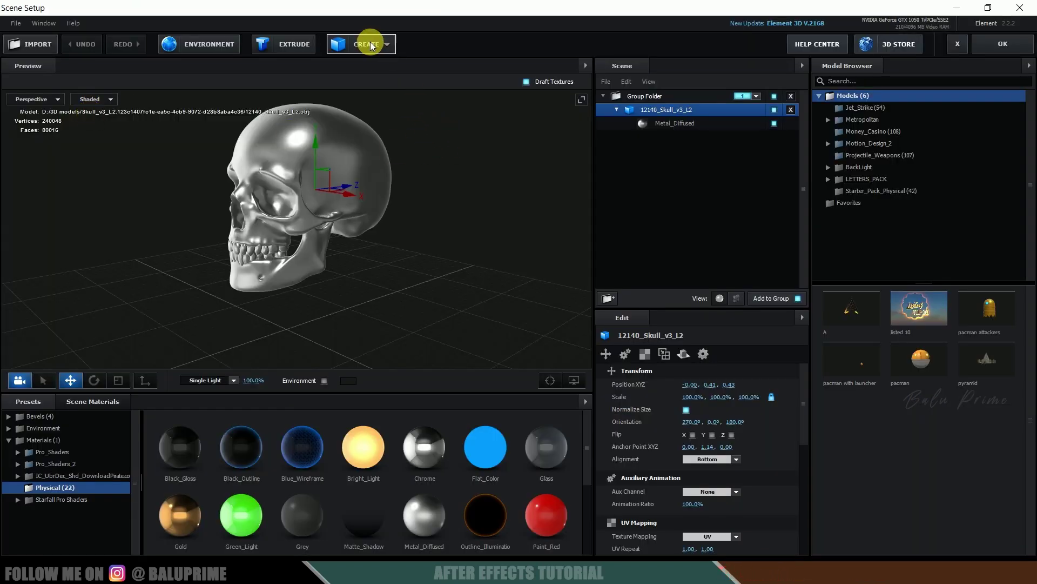
click(370, 45)
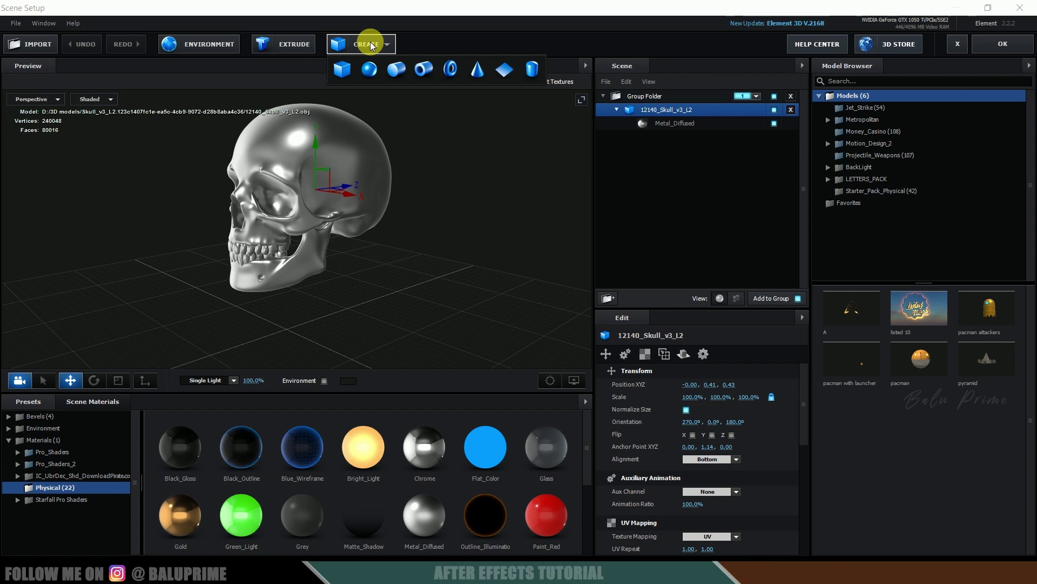
click(507, 72)
scroll(370, 280, down, 2)
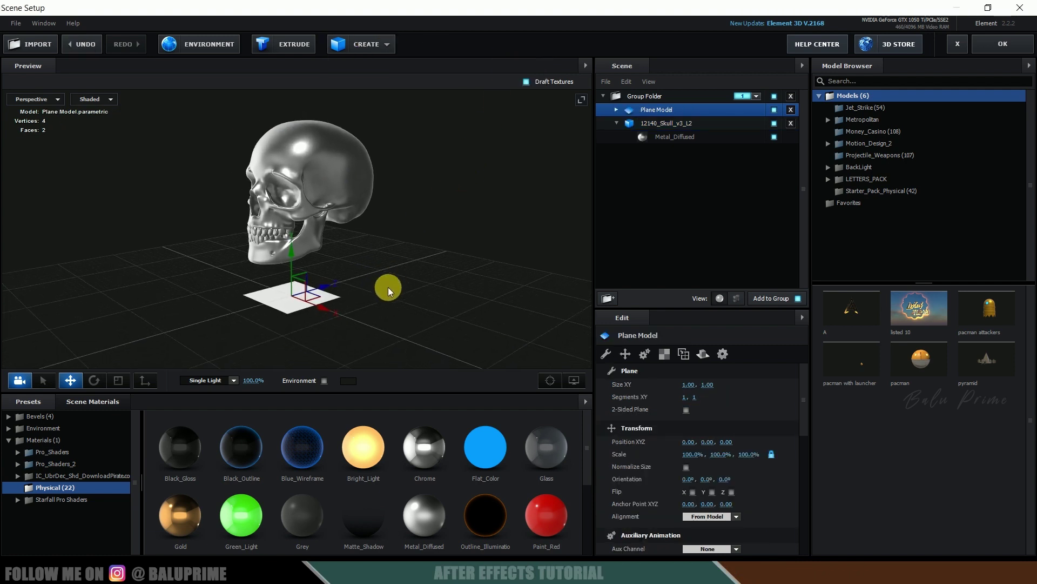
click(690, 385)
text(25)
key(Return)
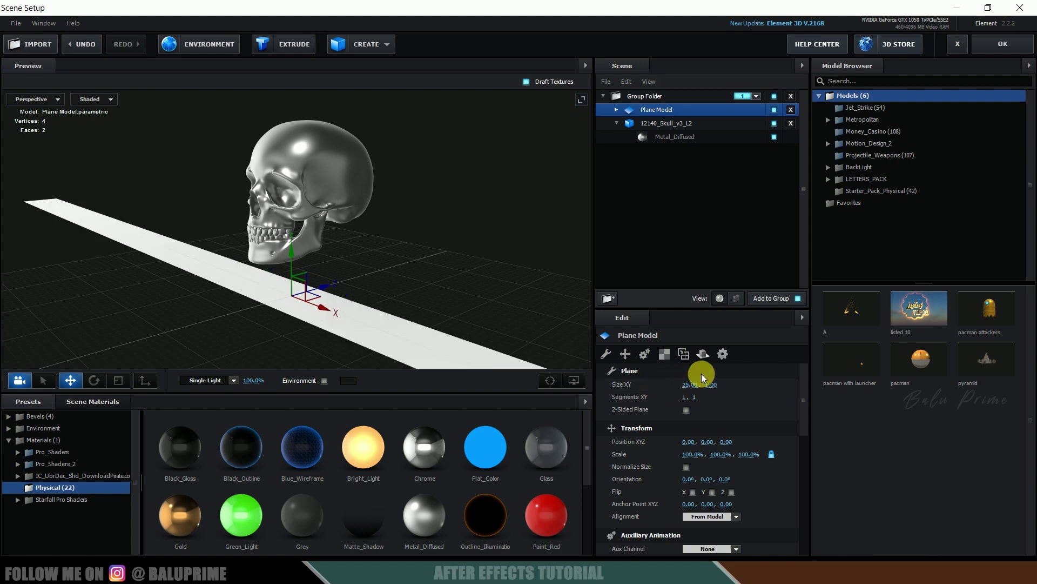
text(2)
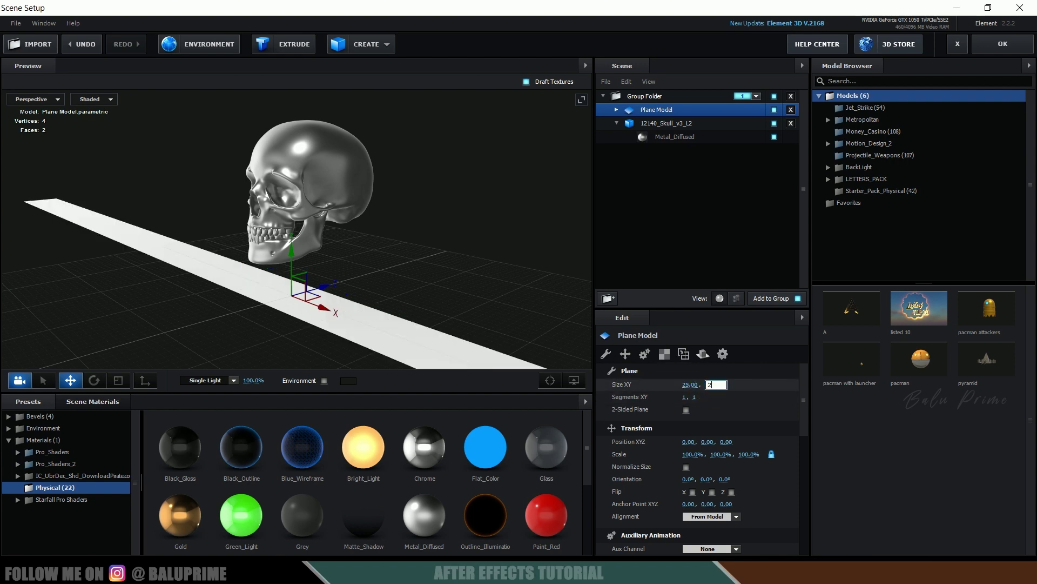
text(5)
key(Return)
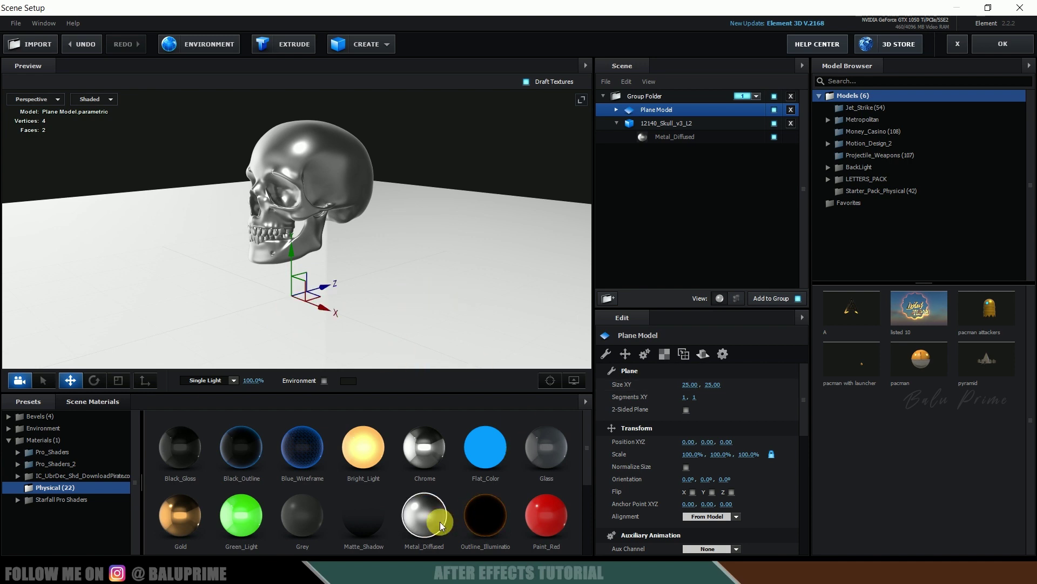
Apply the Chrome material to the Plane Model floor.
drag(425, 510, 666, 112)
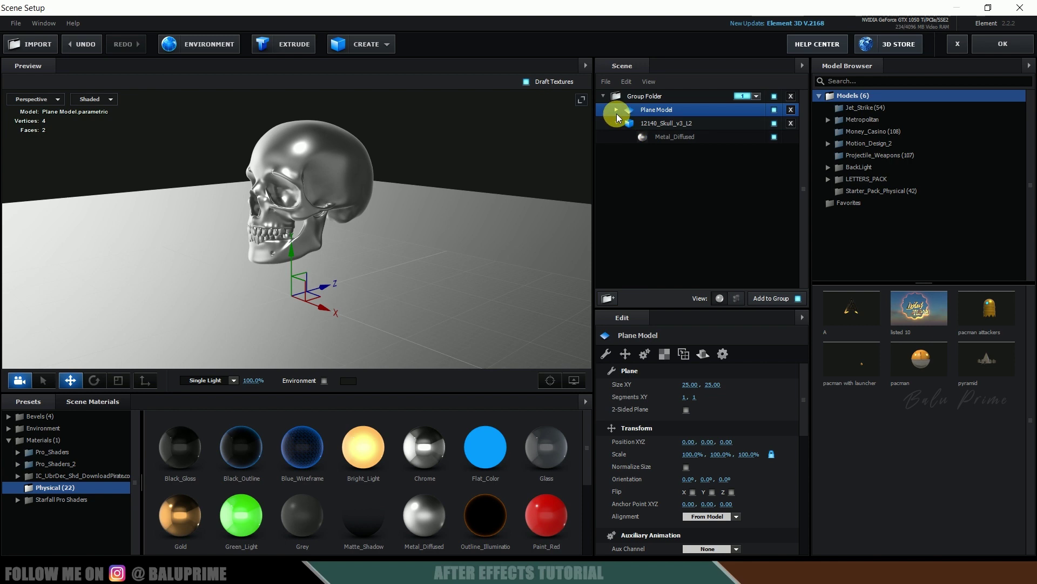
click(616, 110)
click(663, 123)
drag(703, 175, 676, 121)
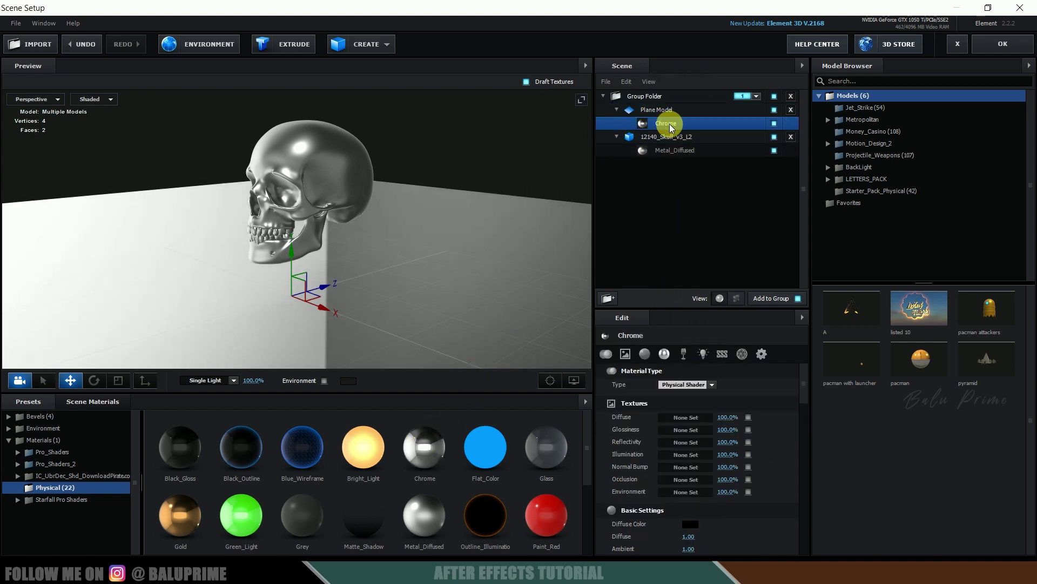
Set the plane's Reflect Mode to Mirror Surface and raise it beneath the skull.
click(659, 108)
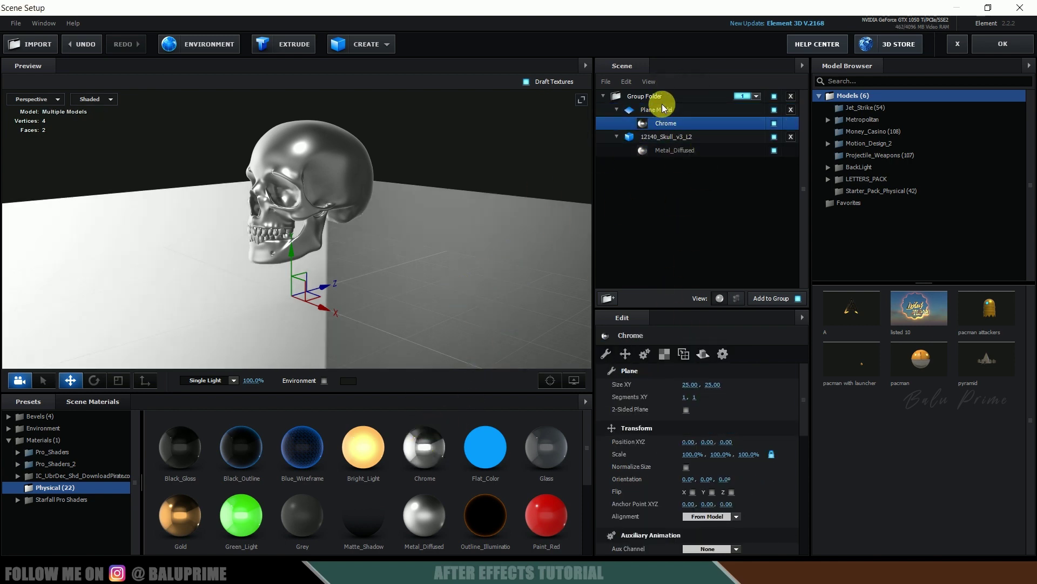
click(703, 354)
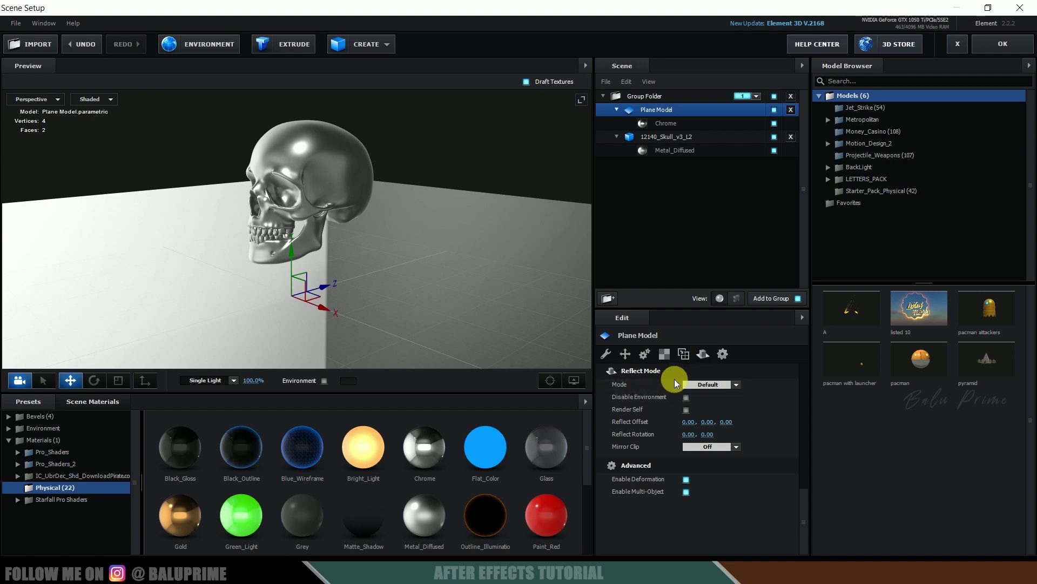
click(695, 384)
click(728, 414)
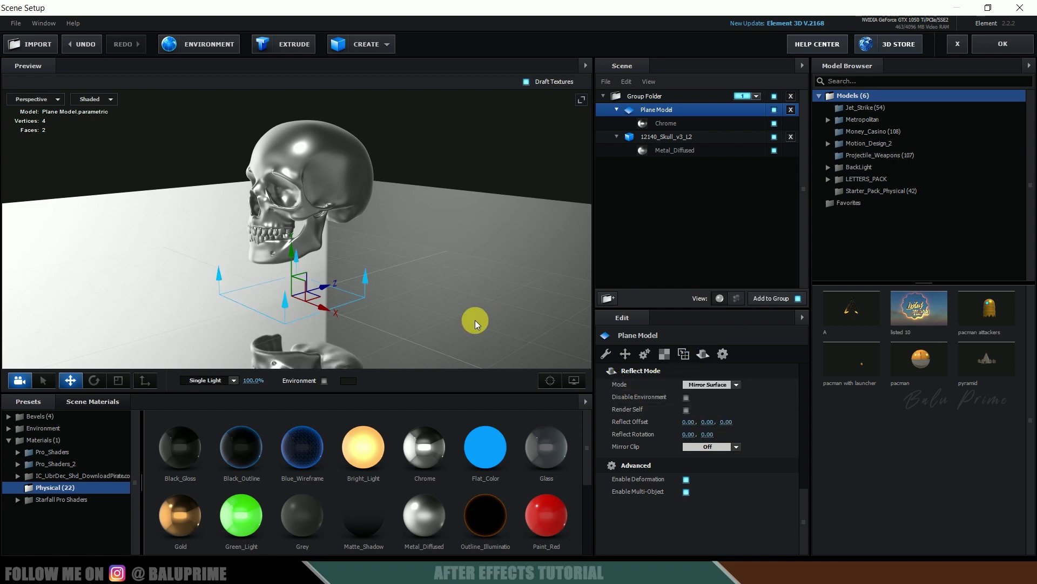
drag(459, 289, 457, 229)
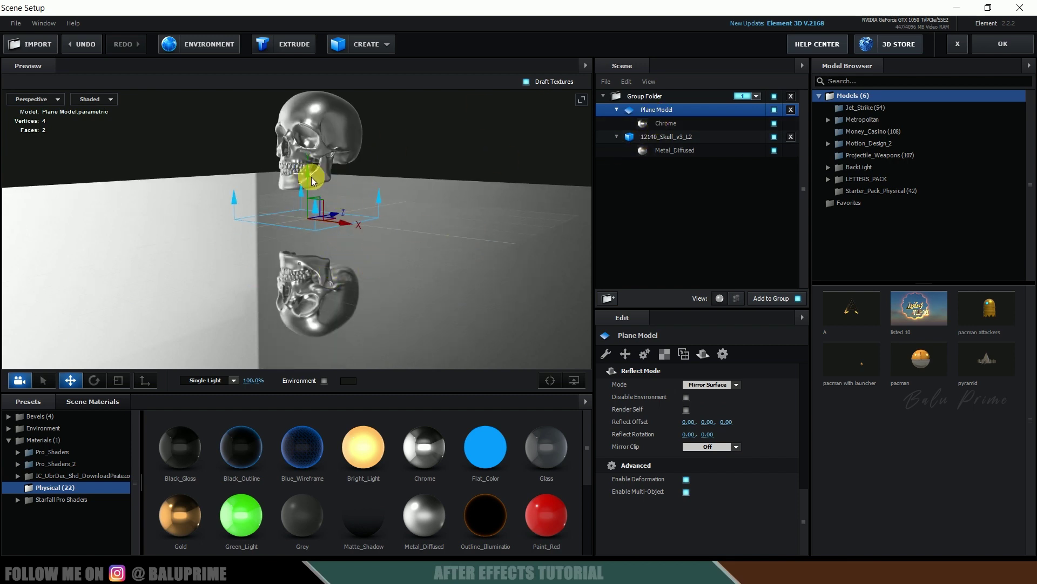
drag(307, 176, 311, 166)
drag(484, 287, 495, 280)
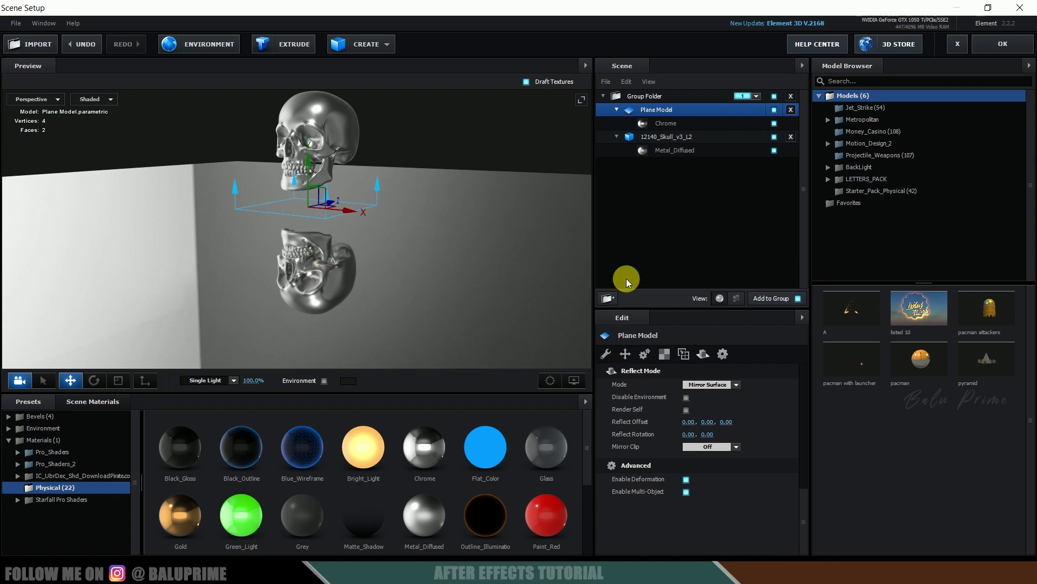
Set the plane's Chrome material Glossiness to about 80%.
click(655, 127)
scroll(776, 442, down, 5)
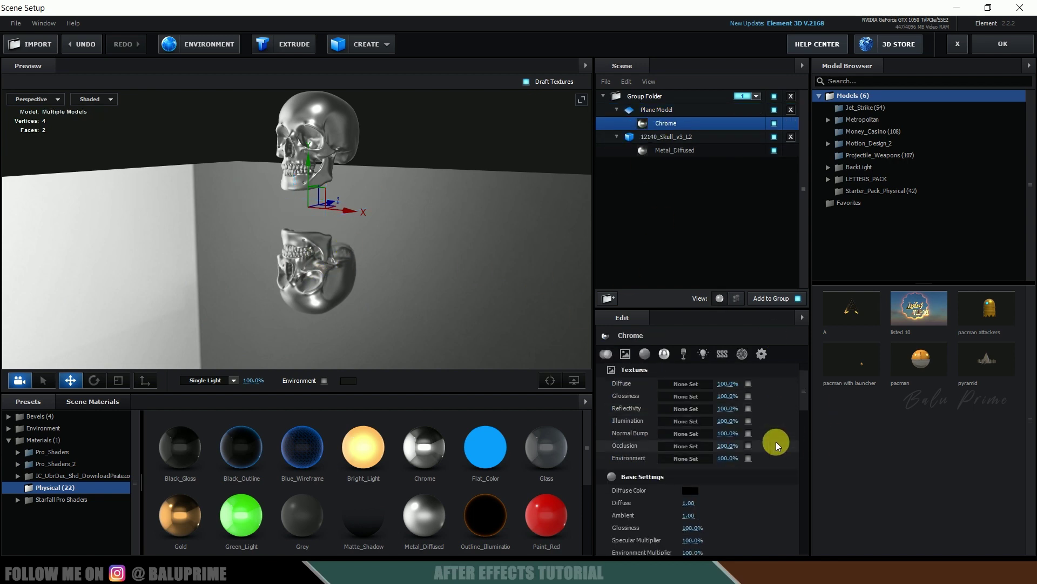
scroll(782, 440, down, 1)
click(692, 411)
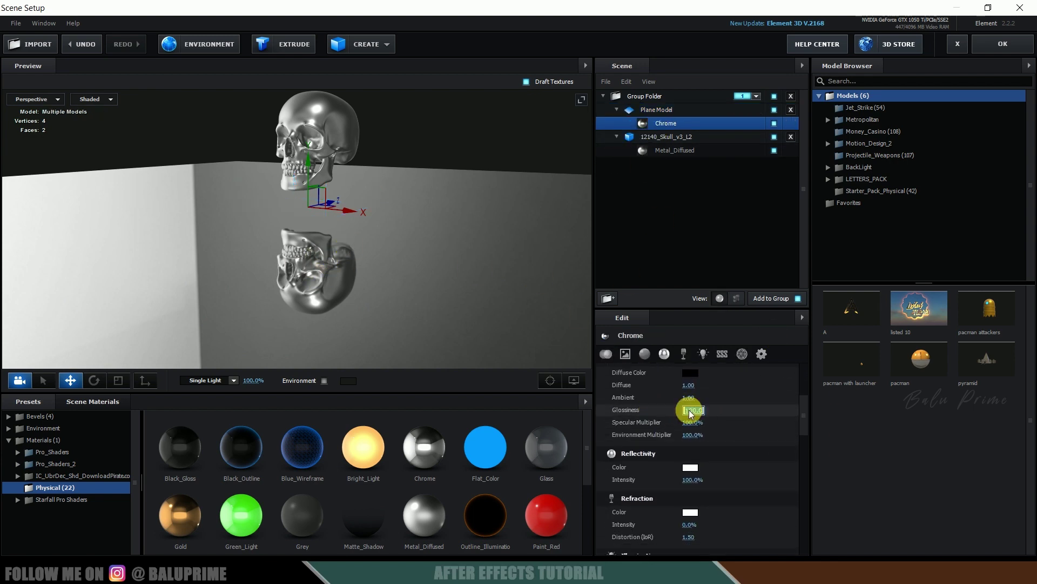
text(25)
key(Return)
click(691, 413)
text(75)
key(Return)
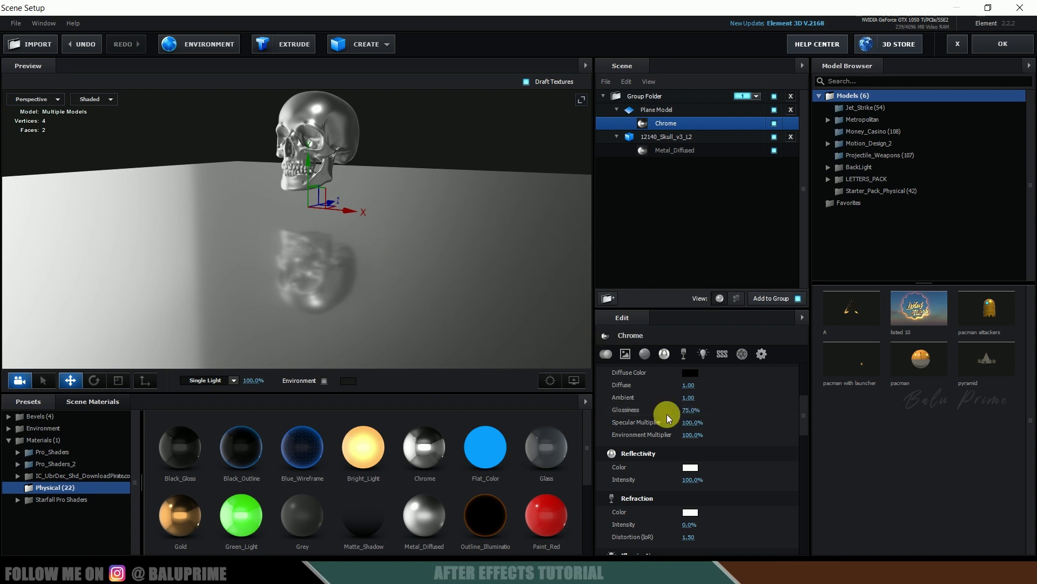
drag(700, 410, 697, 413)
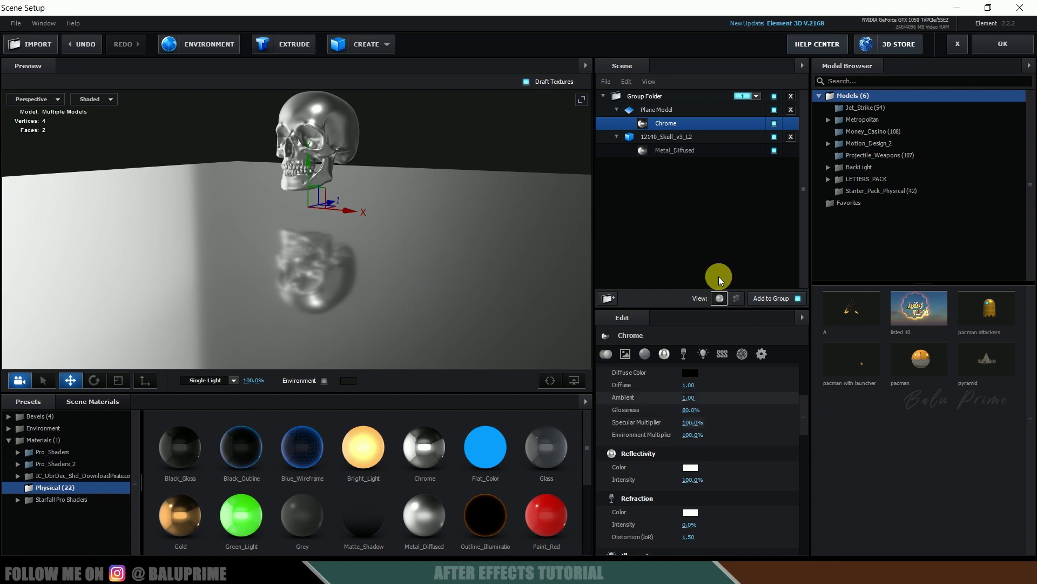
Enable Matte Reflection in the material's advanced settings and apply the scene with OK.
click(767, 355)
scroll(767, 406, down, 3)
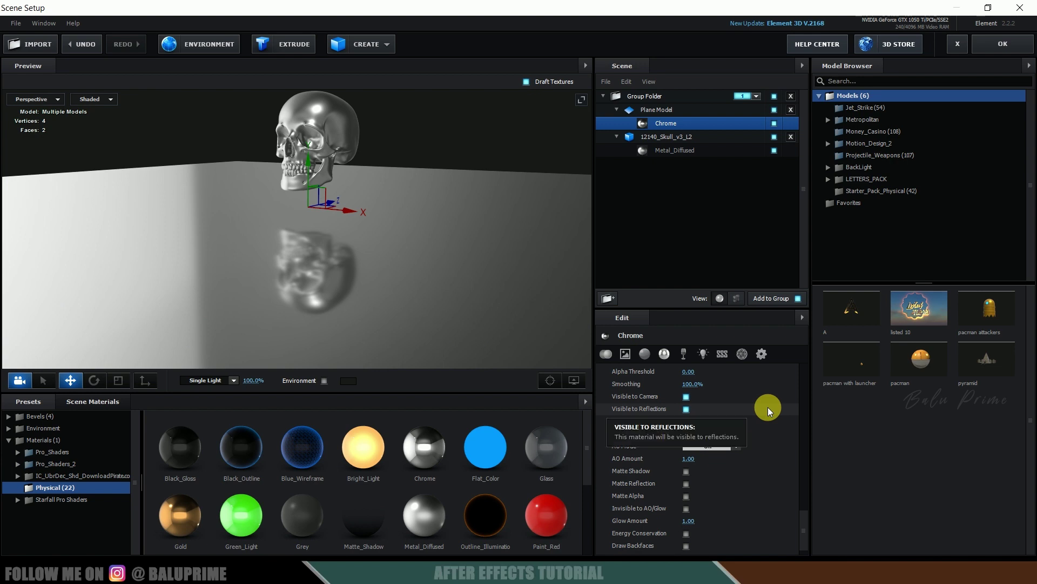
scroll(768, 407, down, 1)
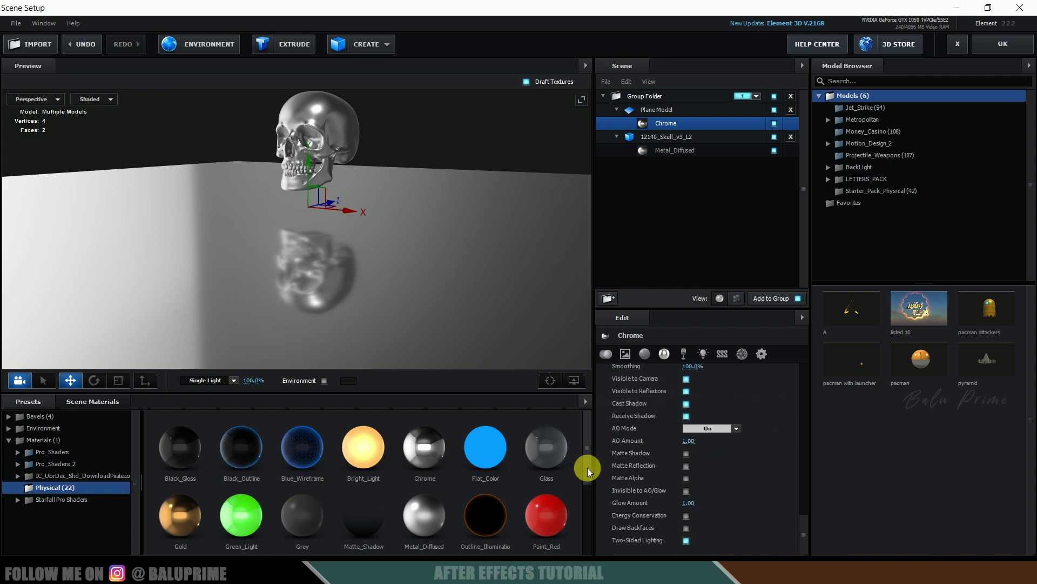
click(686, 466)
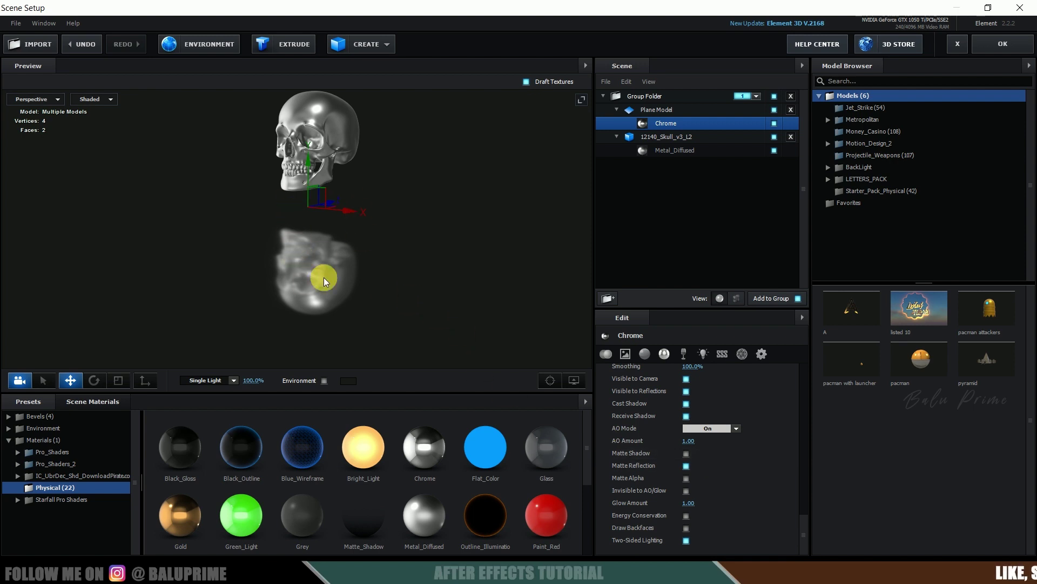
click(985, 46)
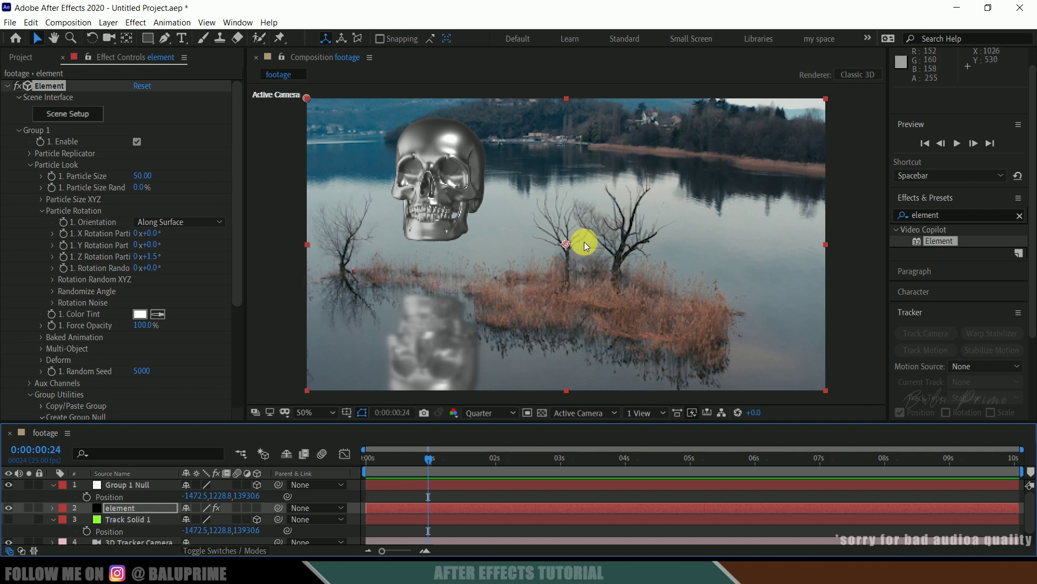
Reopen Element 3D Scene Setup from the Element layer's Effect Controls.
click(76, 117)
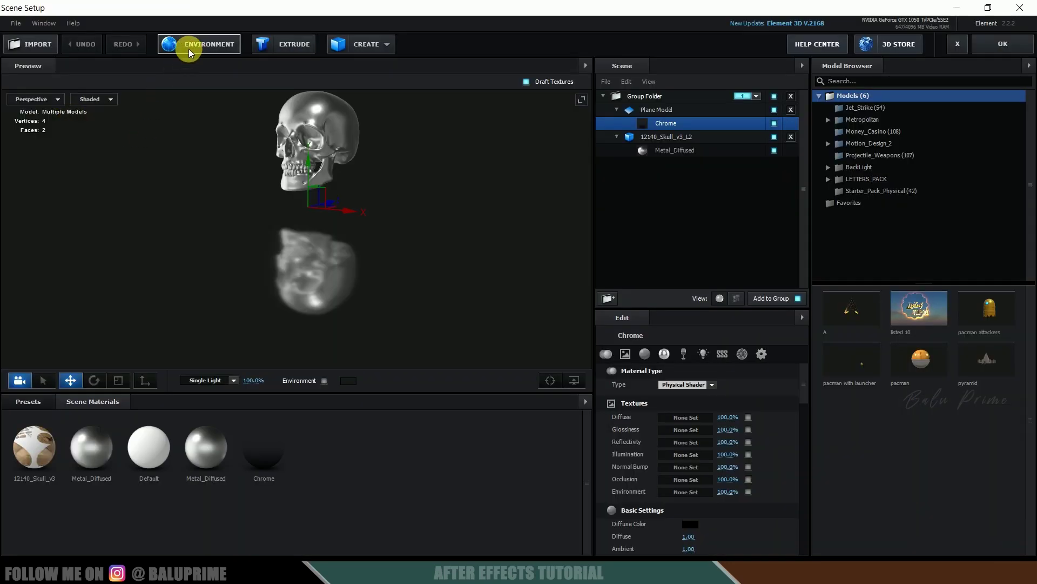
Load Screenshot (116).png as the Element 3D environment map and apply the scene.
click(193, 44)
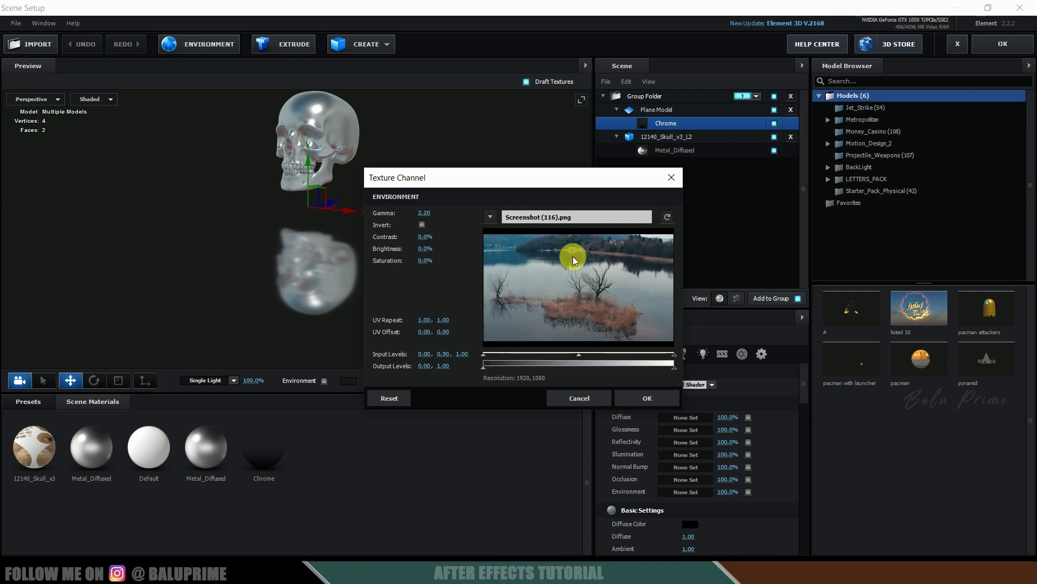
click(633, 404)
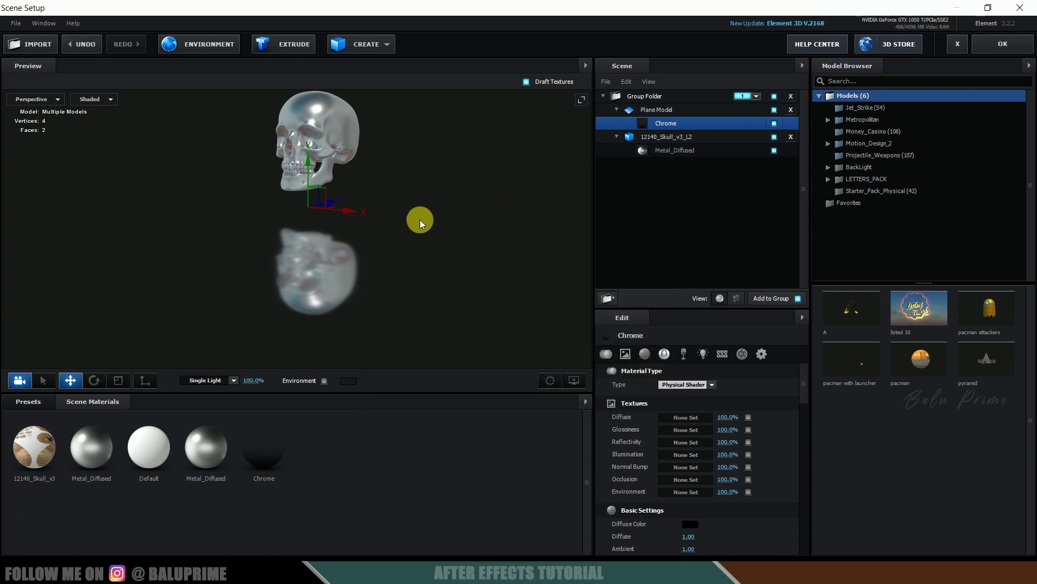
drag(391, 229, 438, 218)
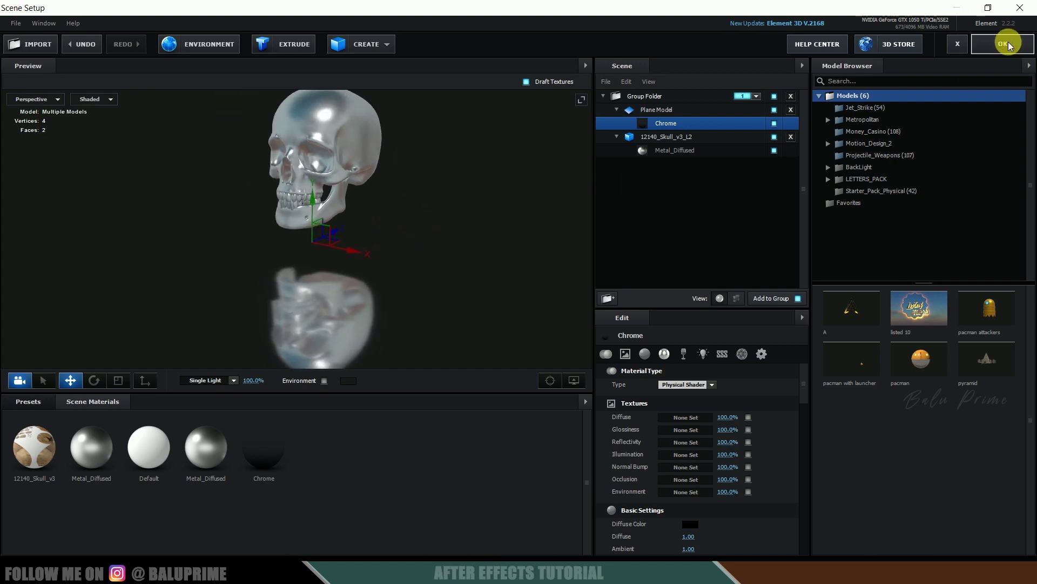
click(1000, 46)
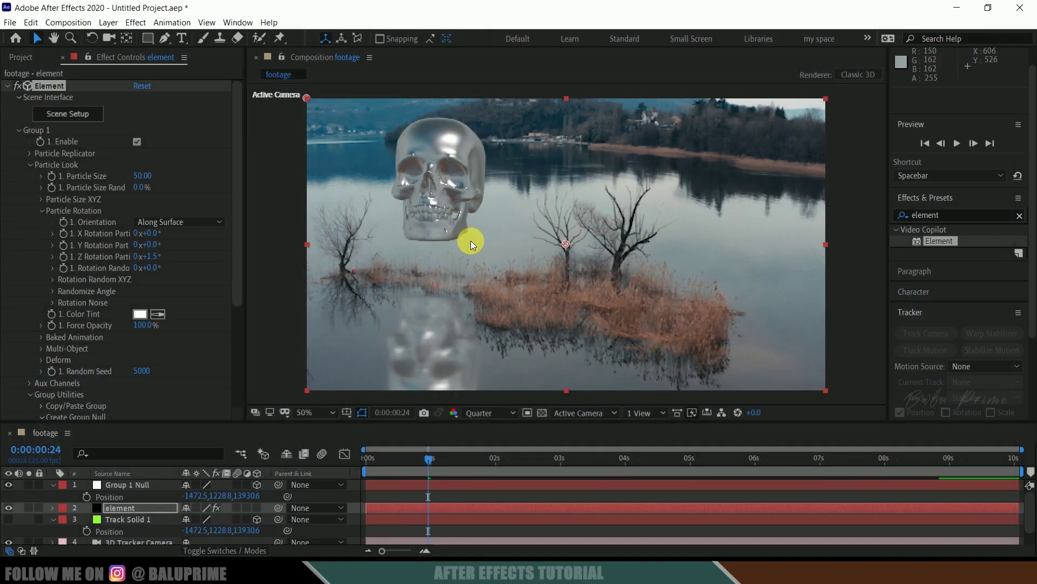
Enable Ambient Occlusion under the Element layer's Render Settings.
scroll(229, 281, down, 5)
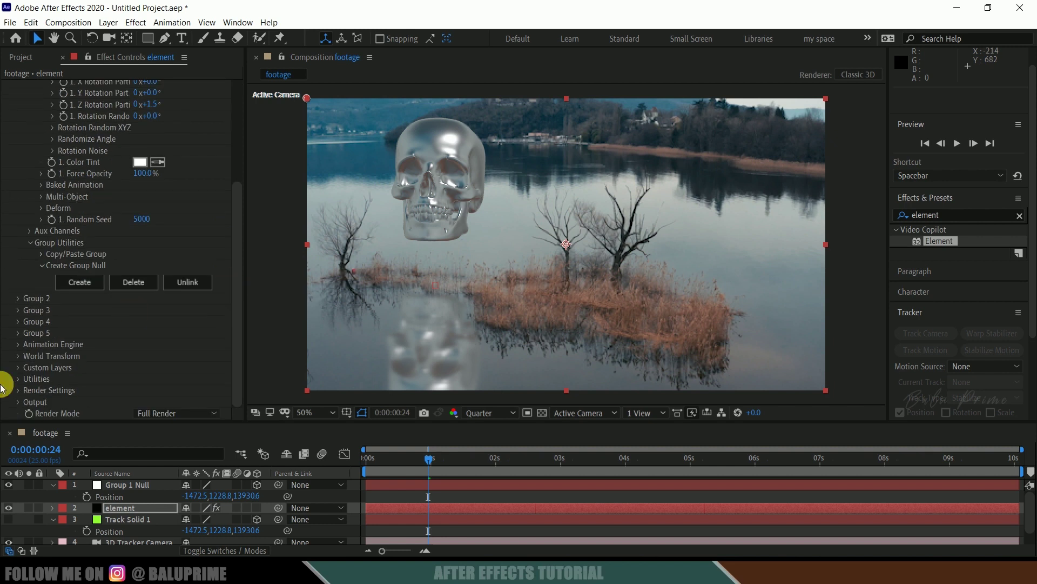
click(19, 390)
scroll(75, 359, down, 5)
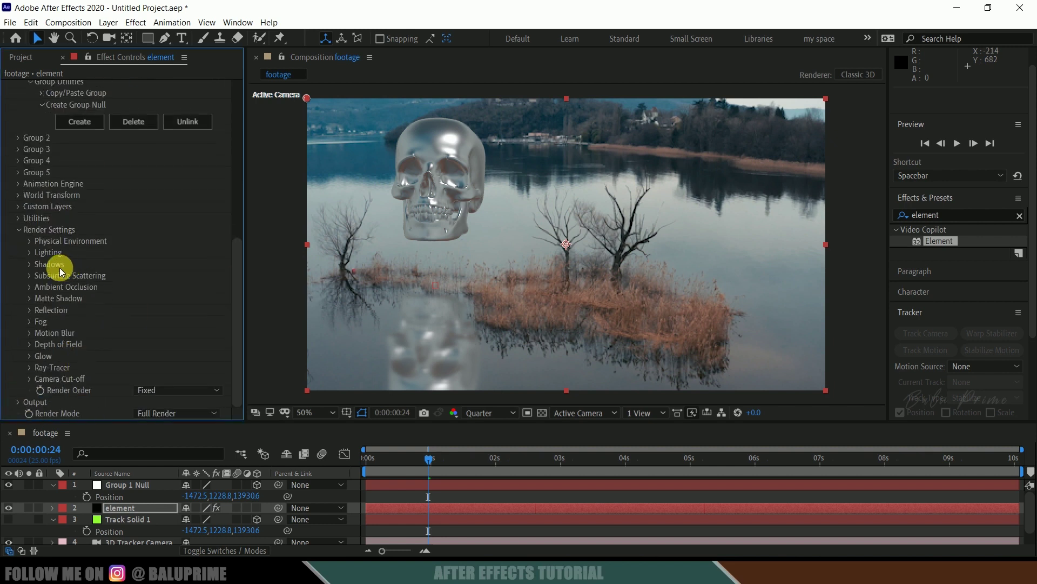
click(30, 287)
scroll(102, 303, down, 2)
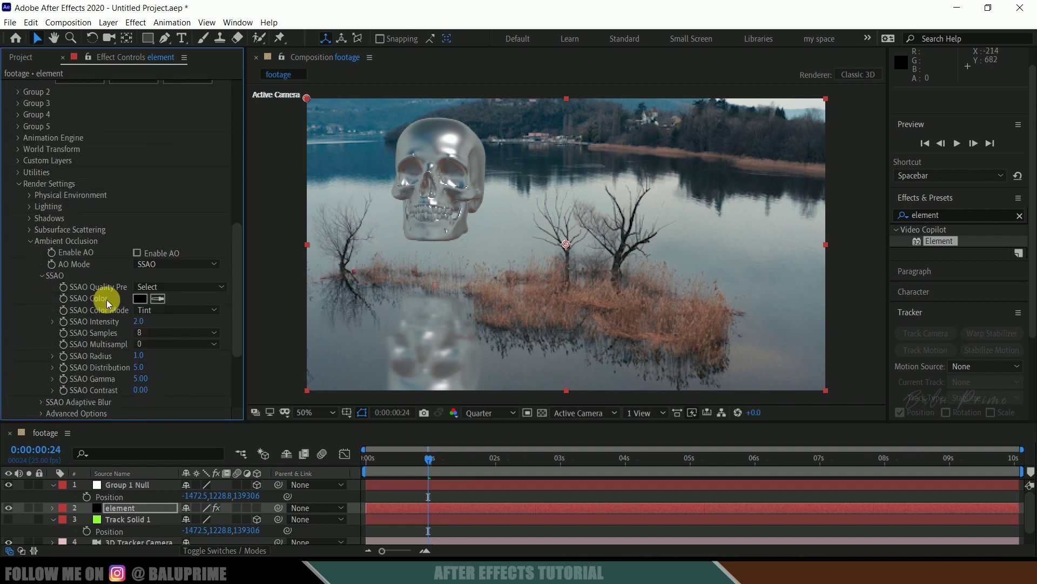
click(137, 252)
Set SSAO Intensity to 25 and Samples to 64, then preview the composition.
click(139, 323)
text(10)
key(Return)
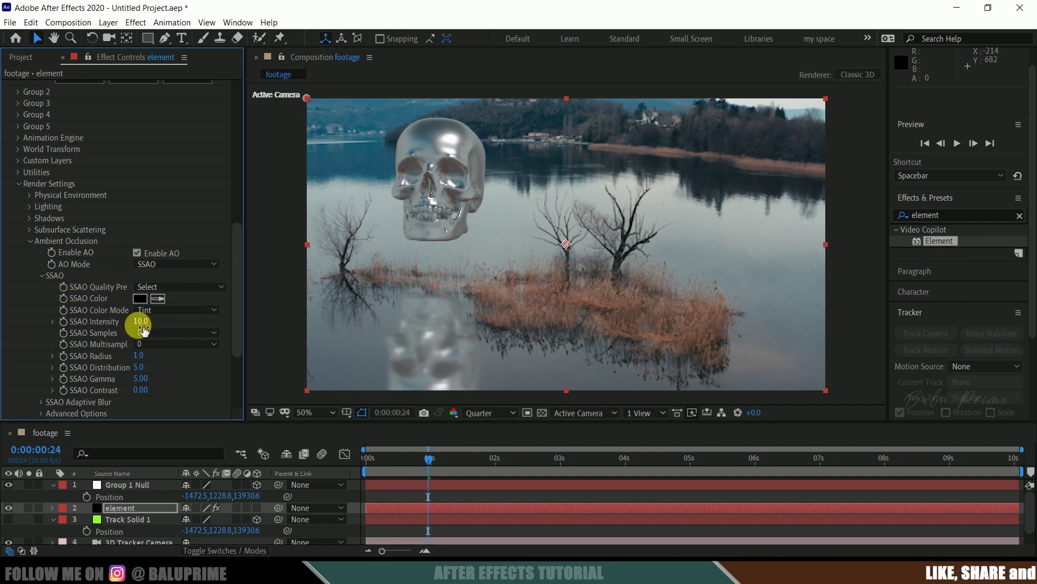
click(140, 323)
text(25)
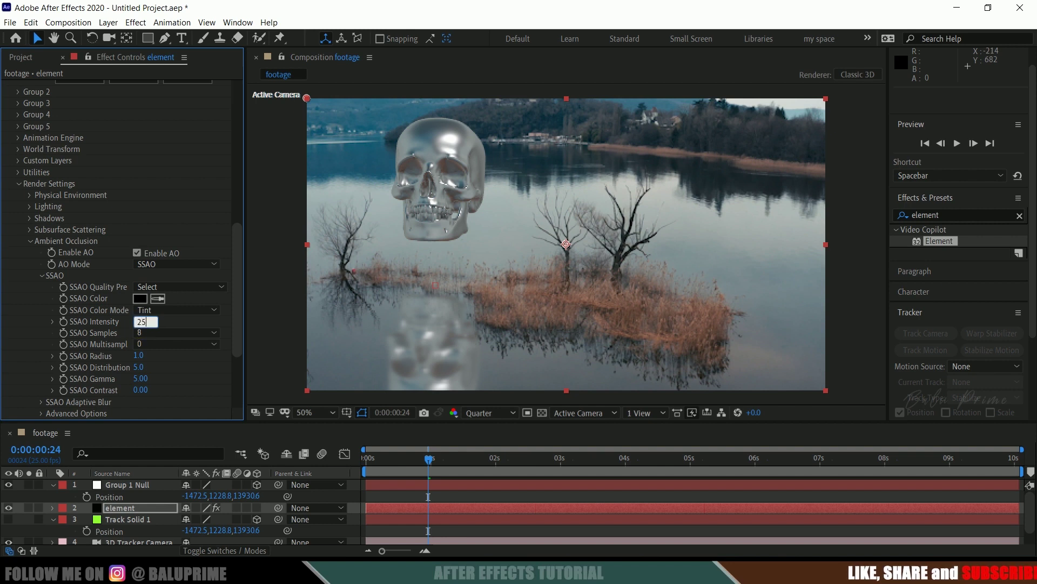
click(142, 327)
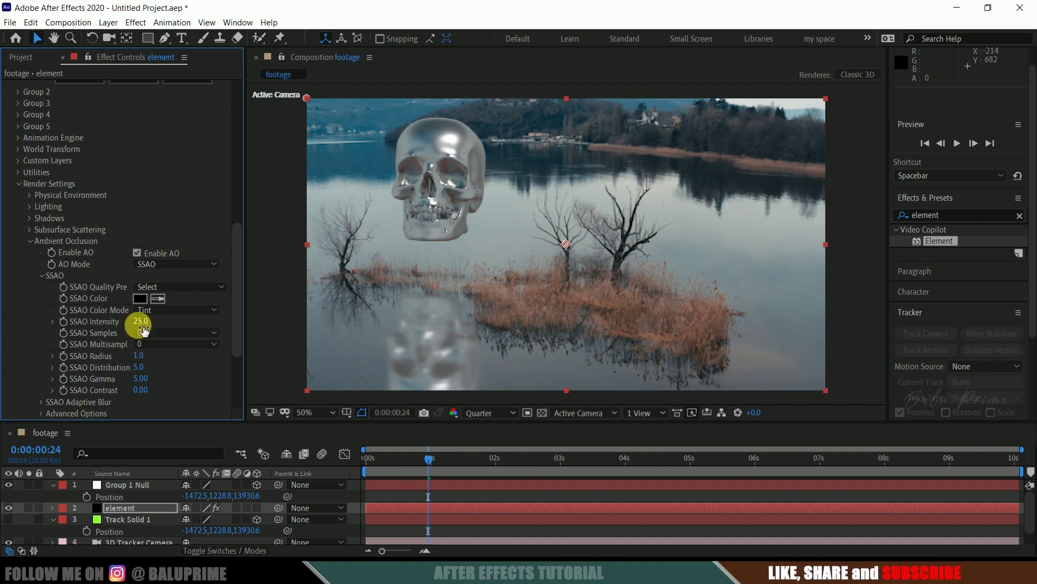
click(149, 332)
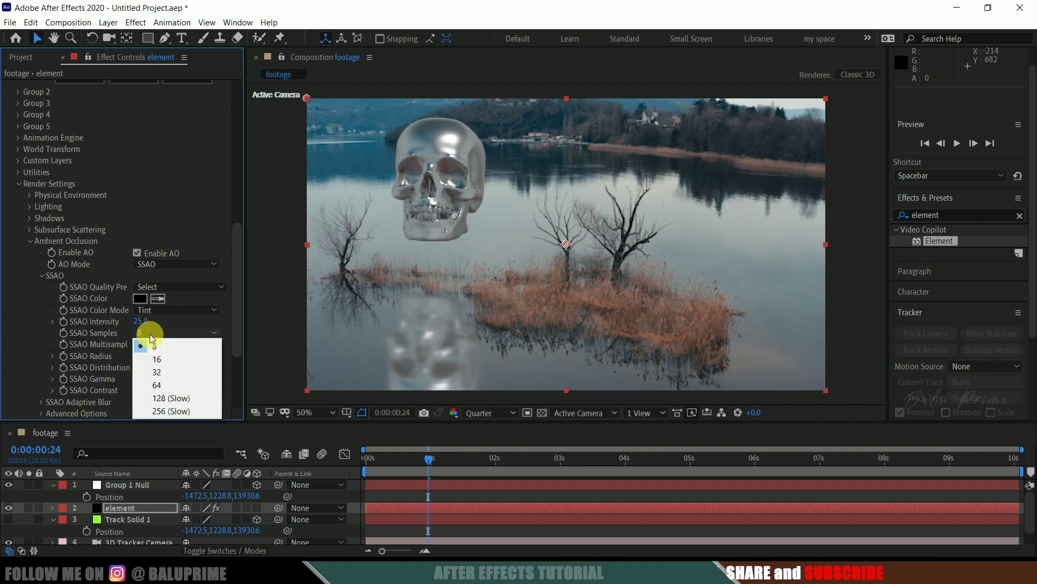
click(165, 385)
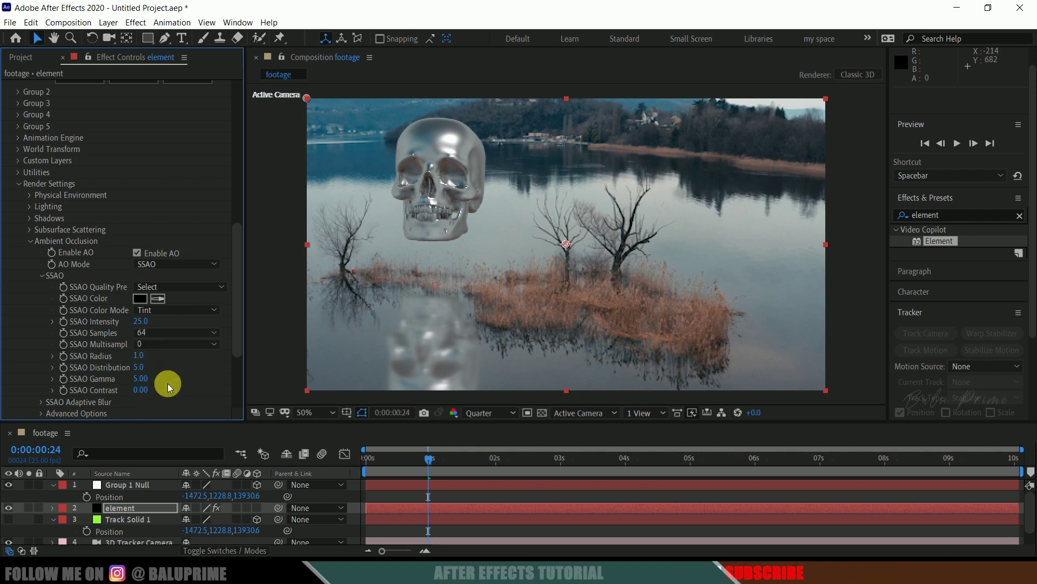
click(345, 465)
key(space)
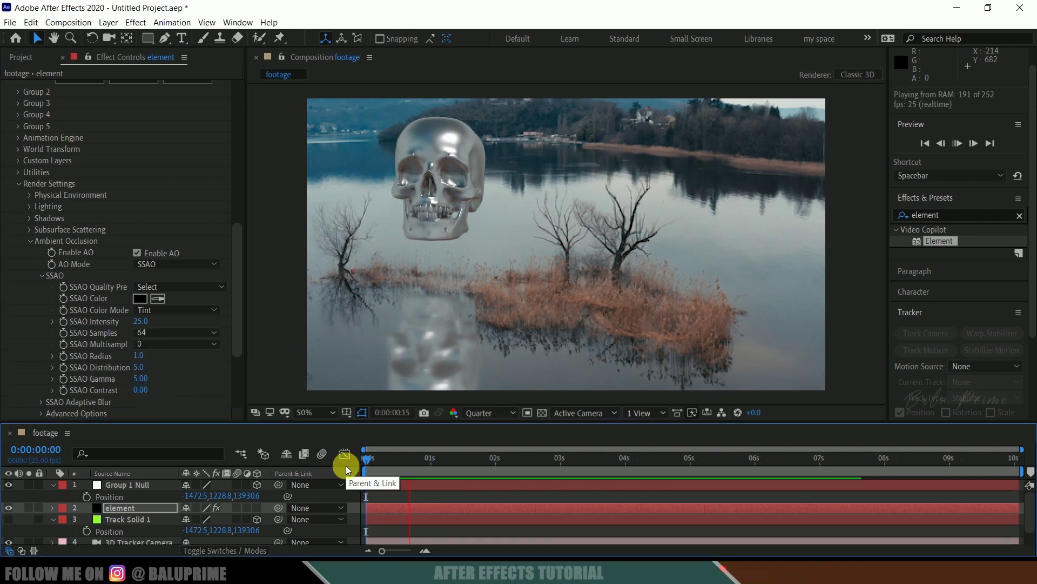